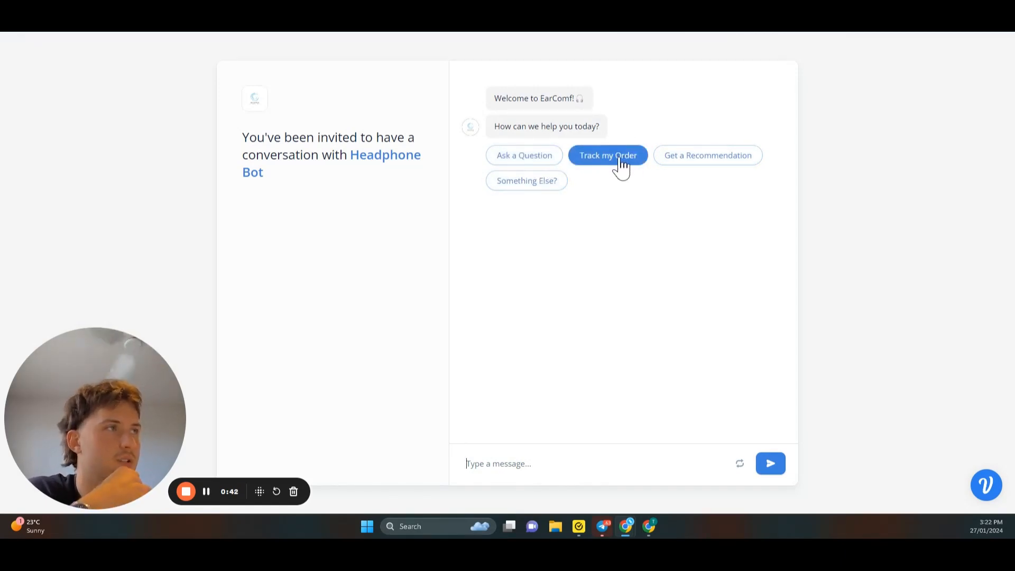
- Choose Get a Recommendation in the Headphone Bot chat and send the request "I want headphones for the gym"
click(706, 160)
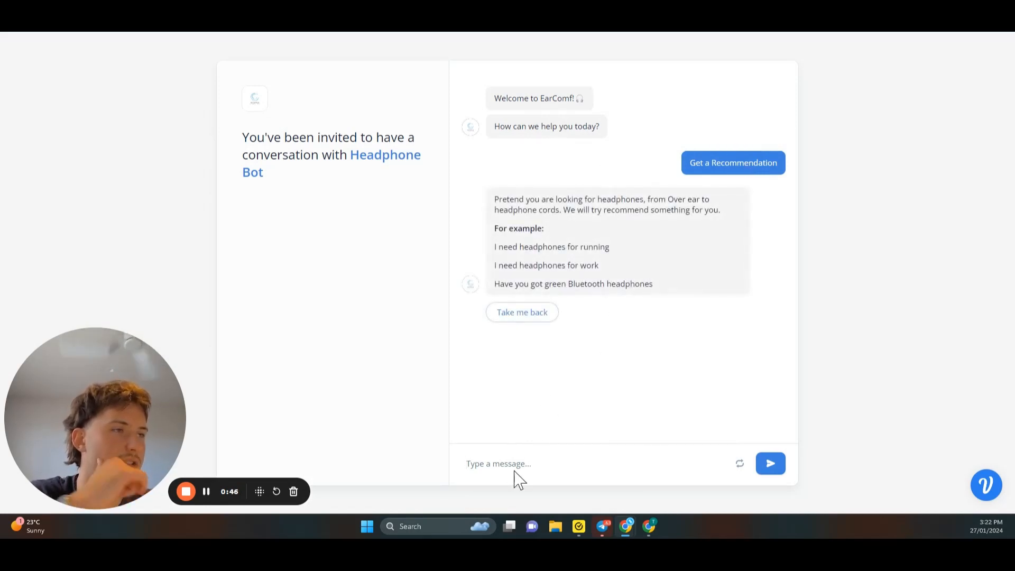
text(I)
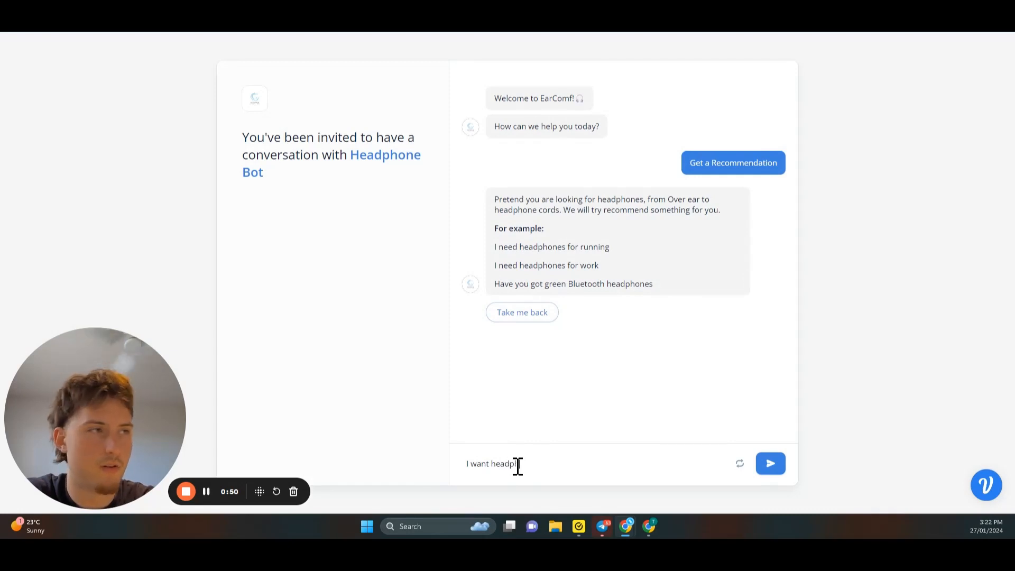
text( want headphones for the gy)
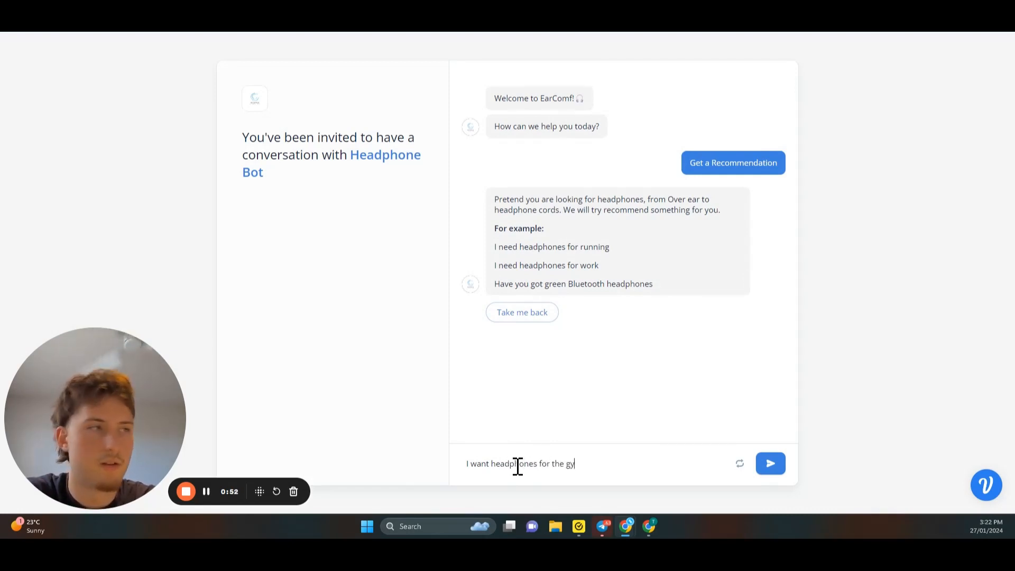
text(m)
key(Return)
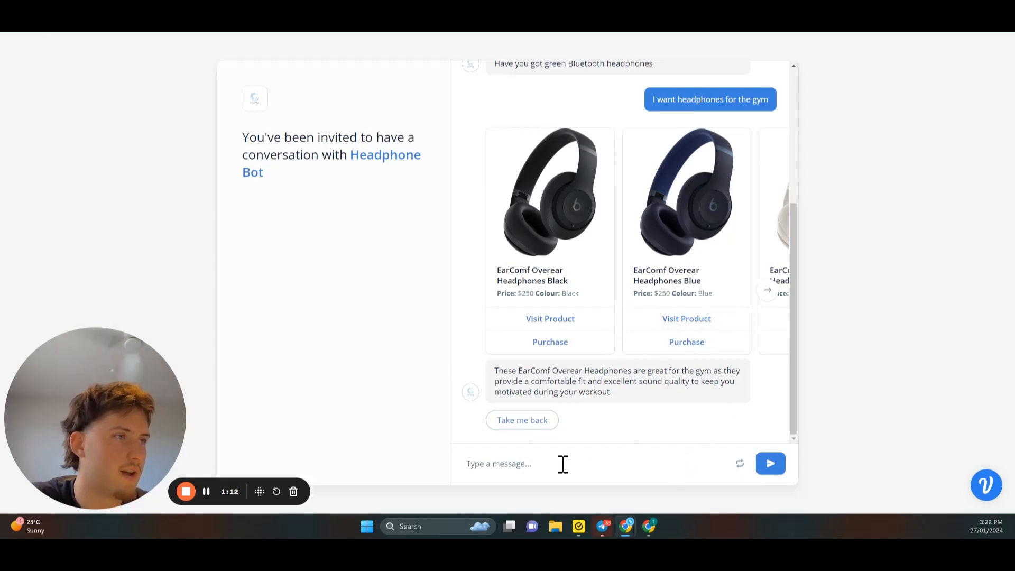
- Restart the bot conversation, choose Get a Recommendation and send "I want headphones for when Im cooking dinner"
click(739, 464)
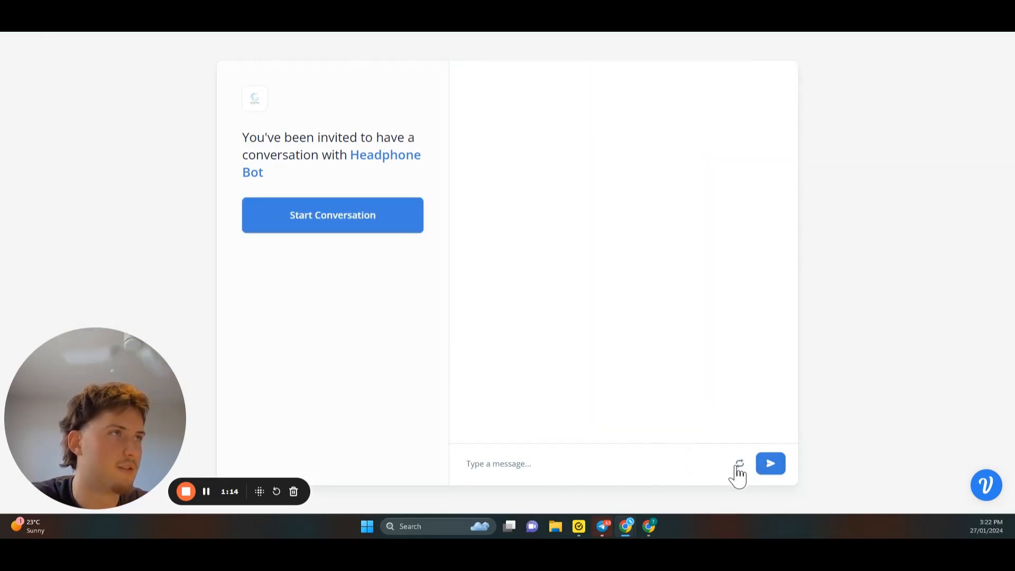
click(316, 217)
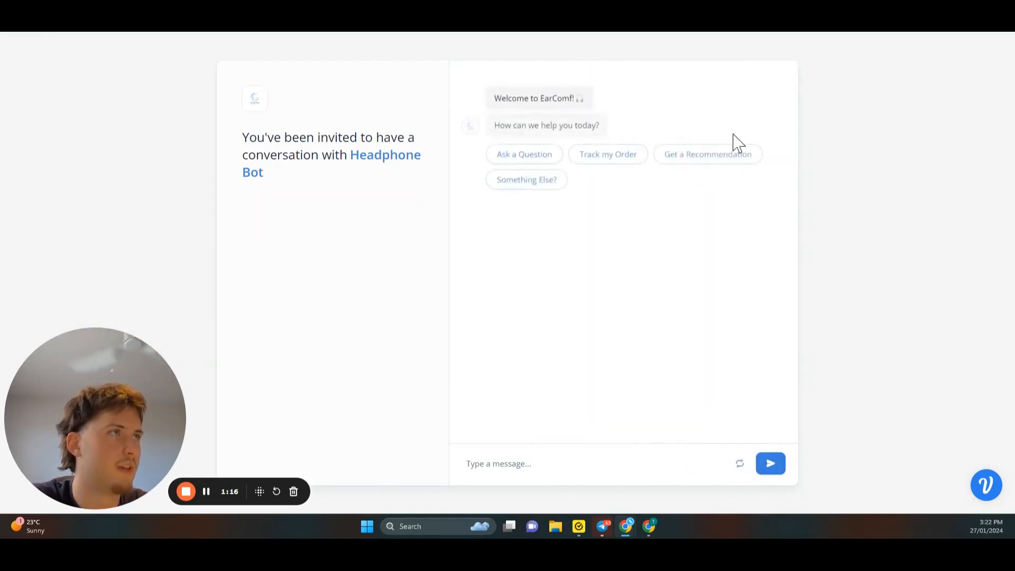
click(715, 170)
click(515, 463)
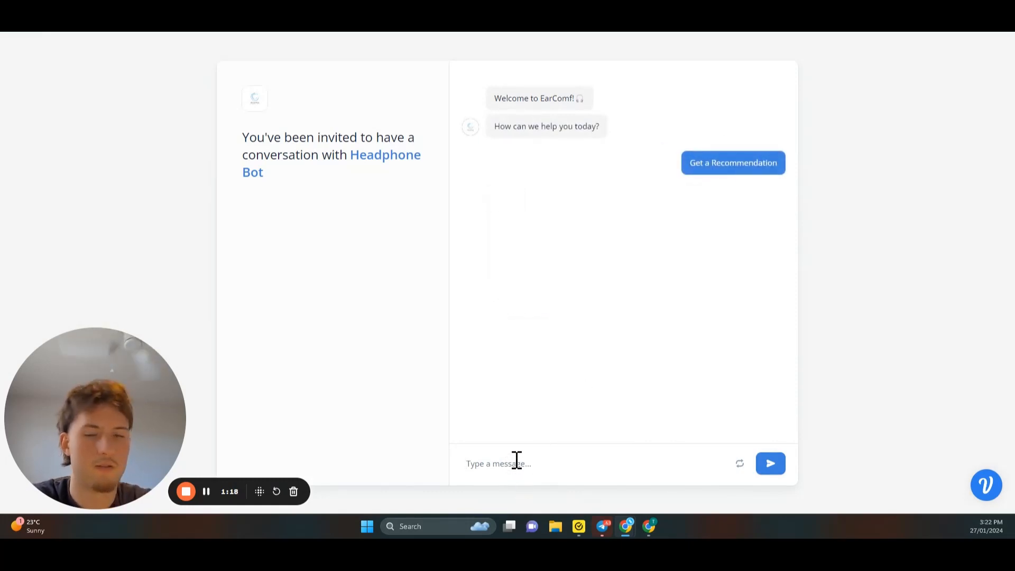
text(I)
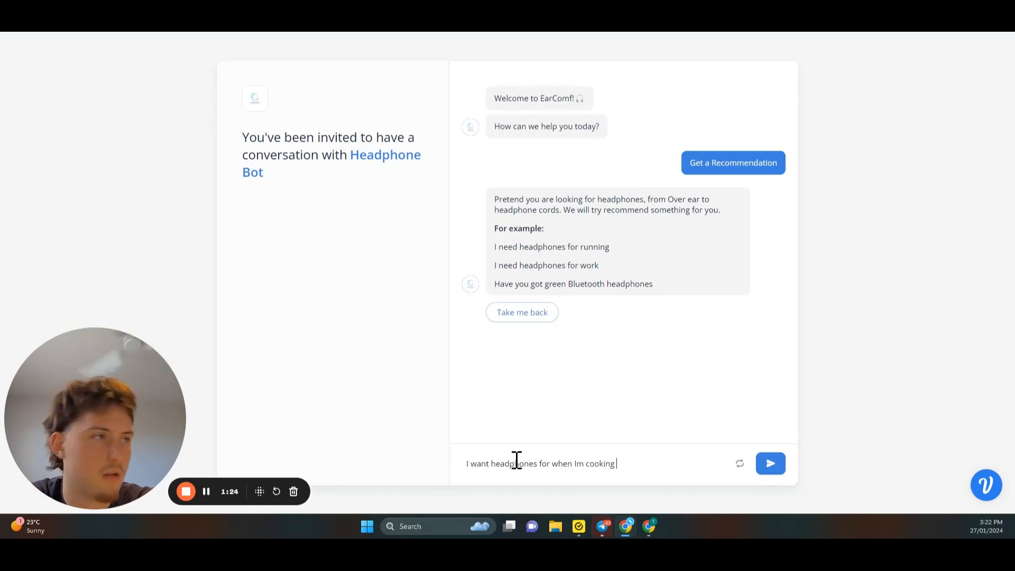
text(want headphones for when Im cooking dinner)
key(Return)
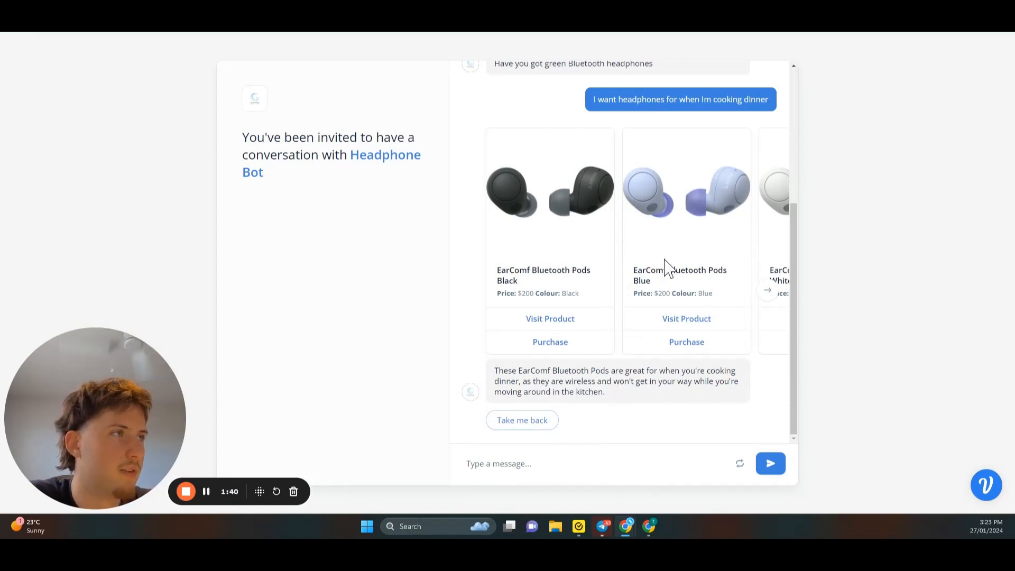
- Start a fresh conversation, choose Get a Recommendation and send "I need cord headphones"
click(738, 464)
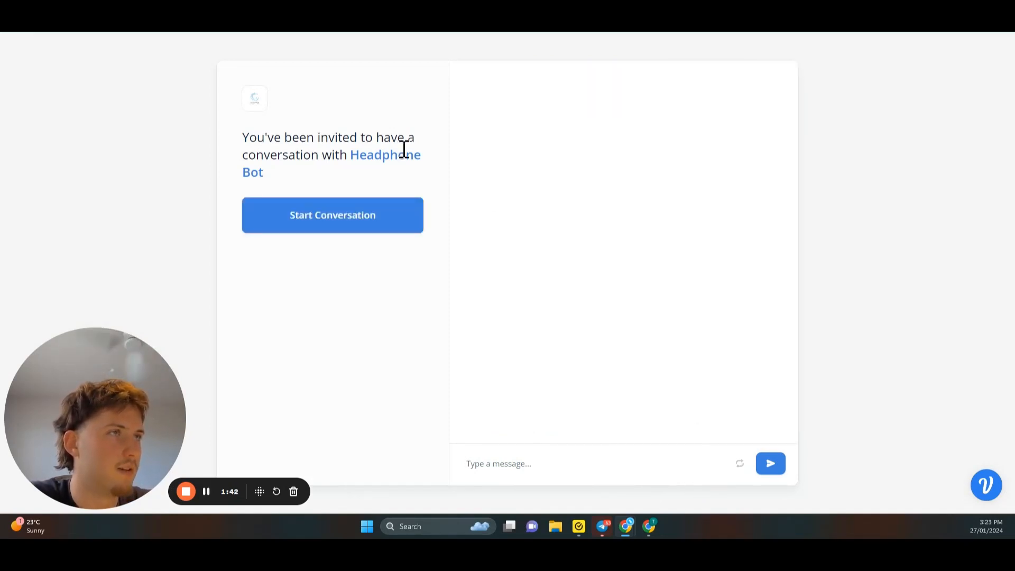
click(368, 219)
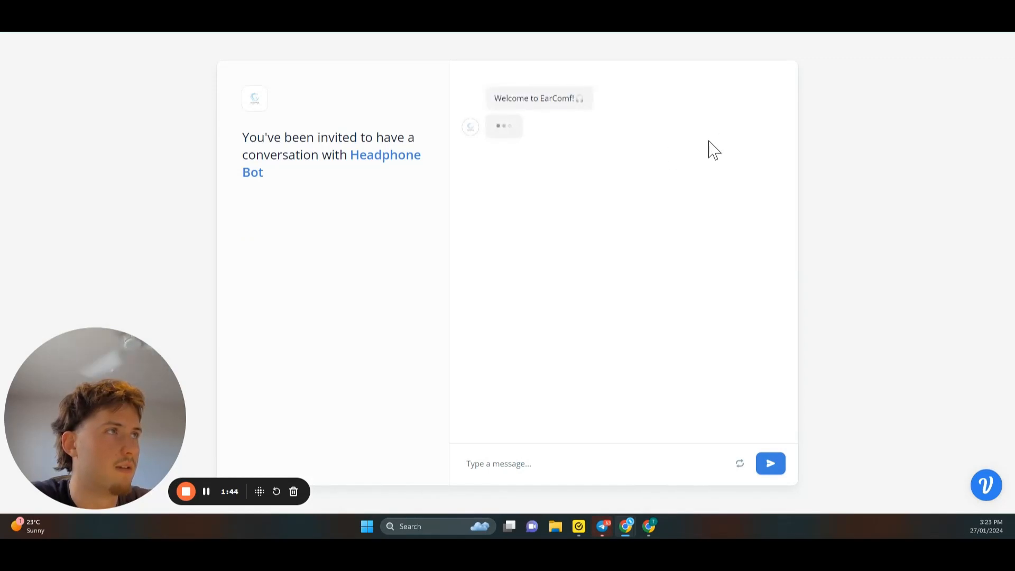
click(707, 159)
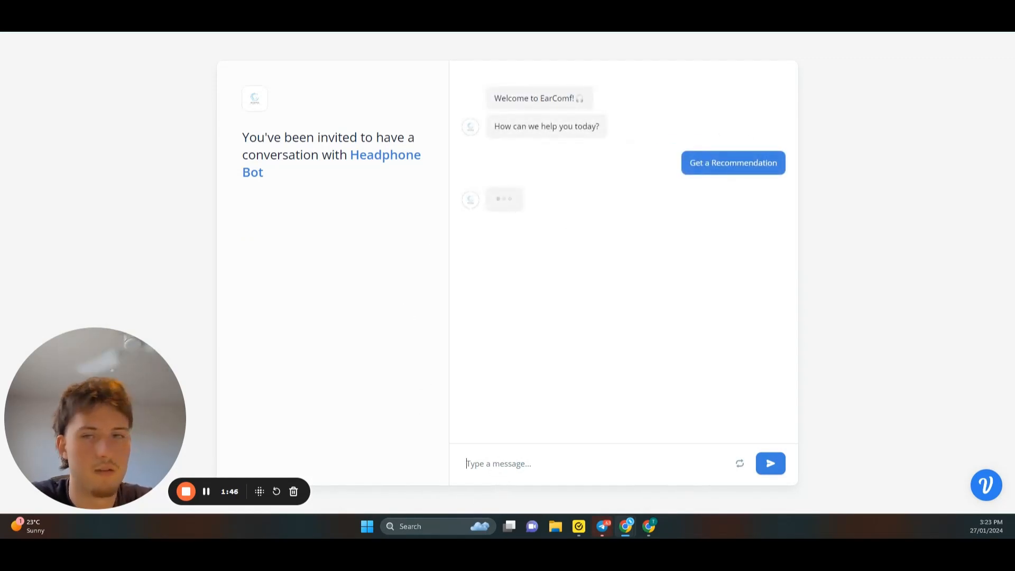
click(529, 464)
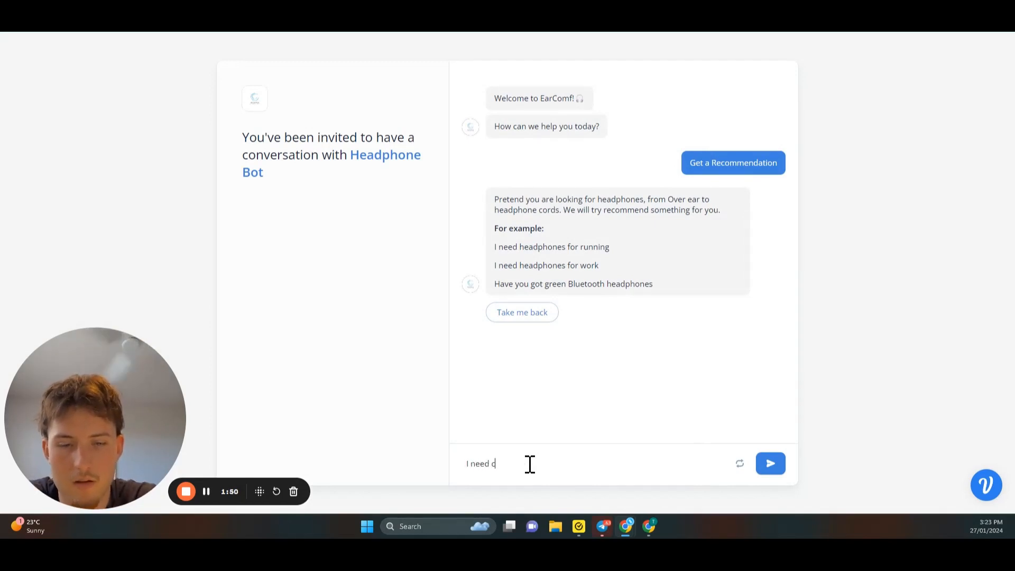
text(I need cord h)
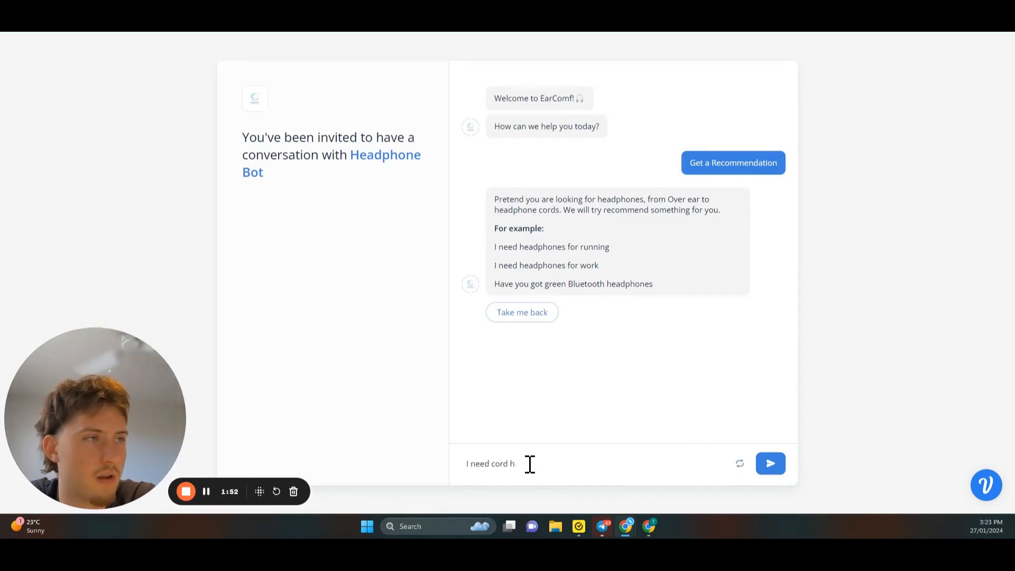
text(aadphones)
key(Return)
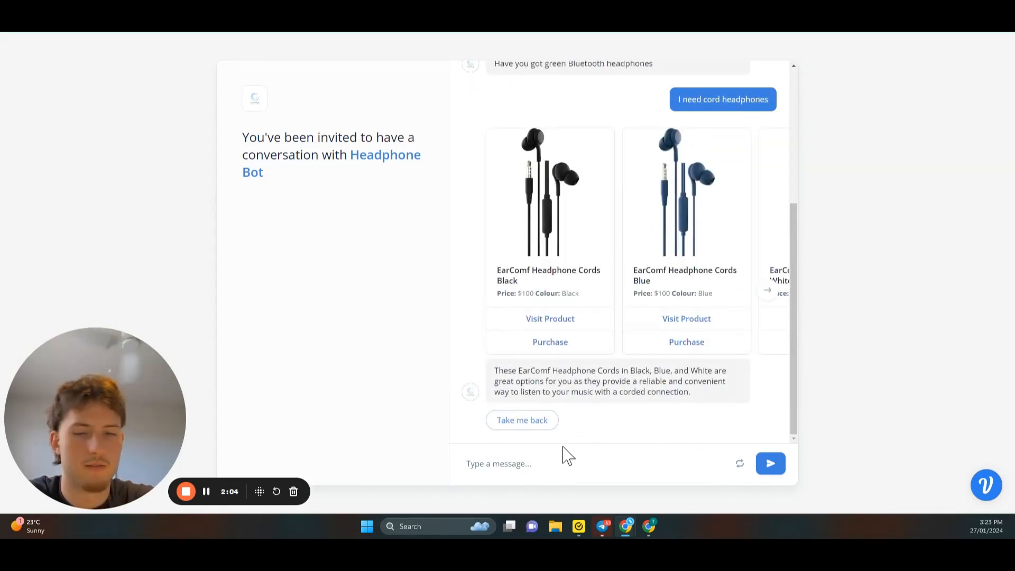
- Send "I want orange headphones for running" in the same conversation and review the bot's product suggestion
text(I)
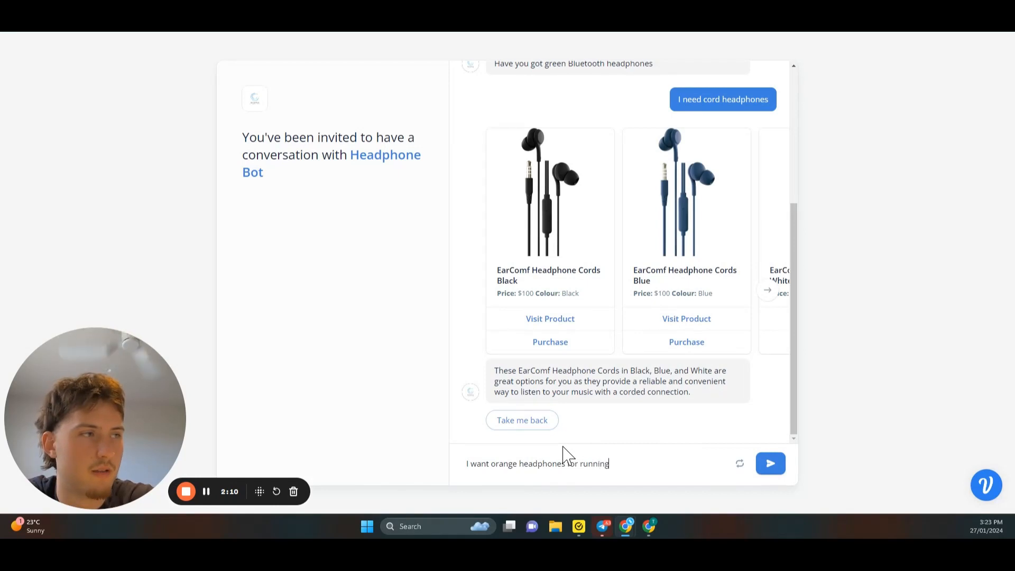
key(Return)
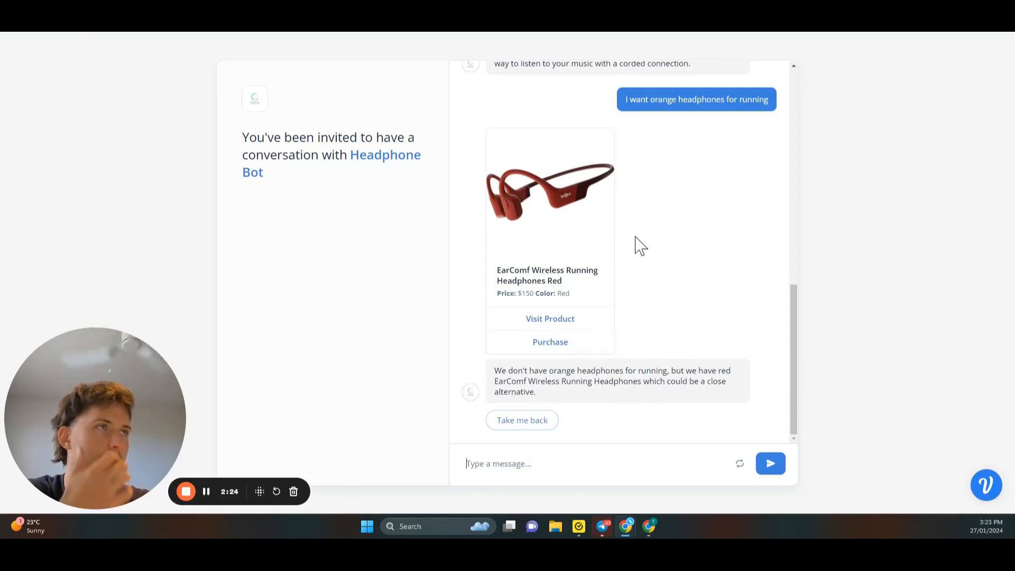
scroll(681, 321, up, 3)
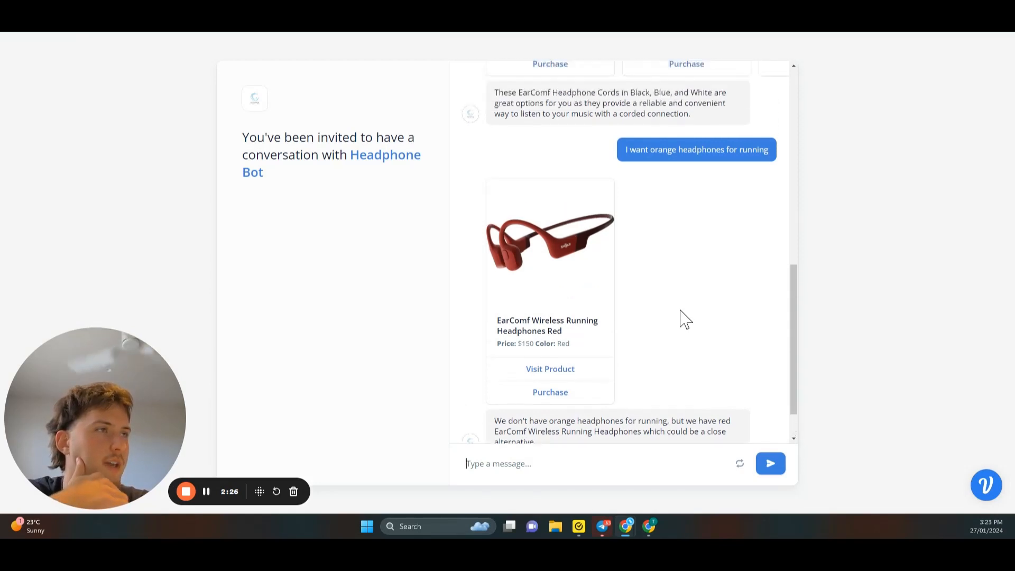
scroll(682, 317, down, 2)
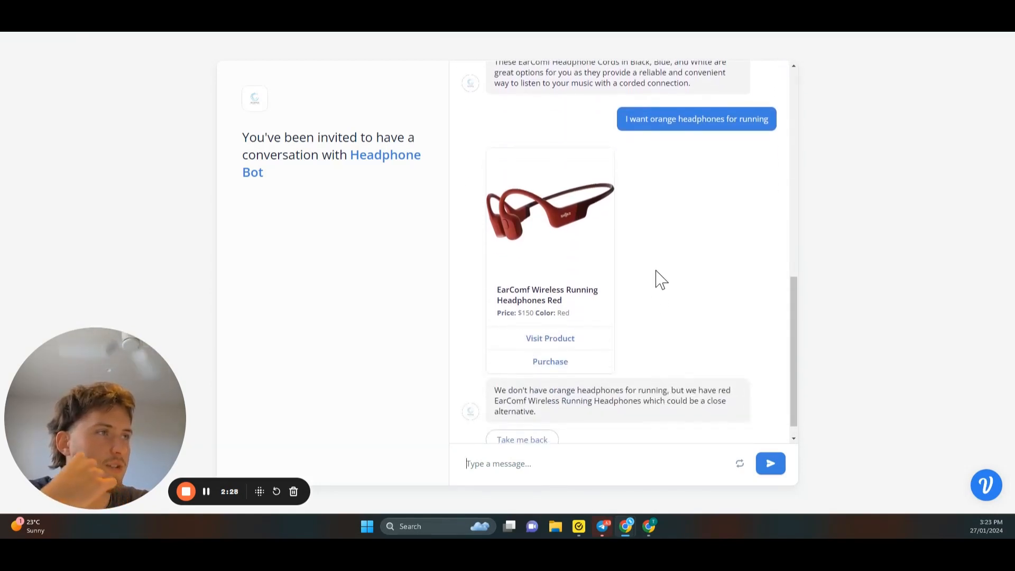
scroll(657, 279, down, 1)
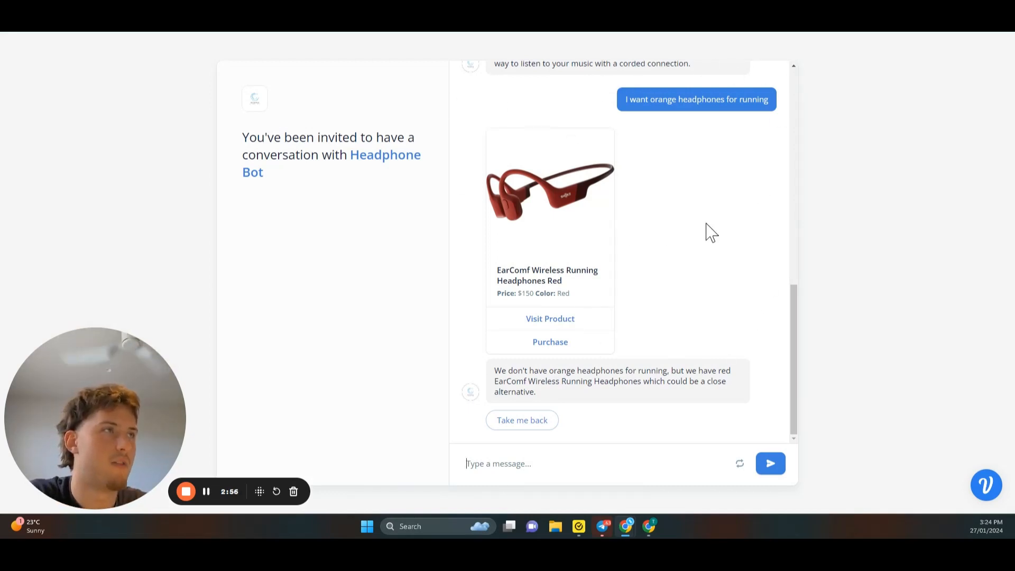
scroll(680, 202, up, 2)
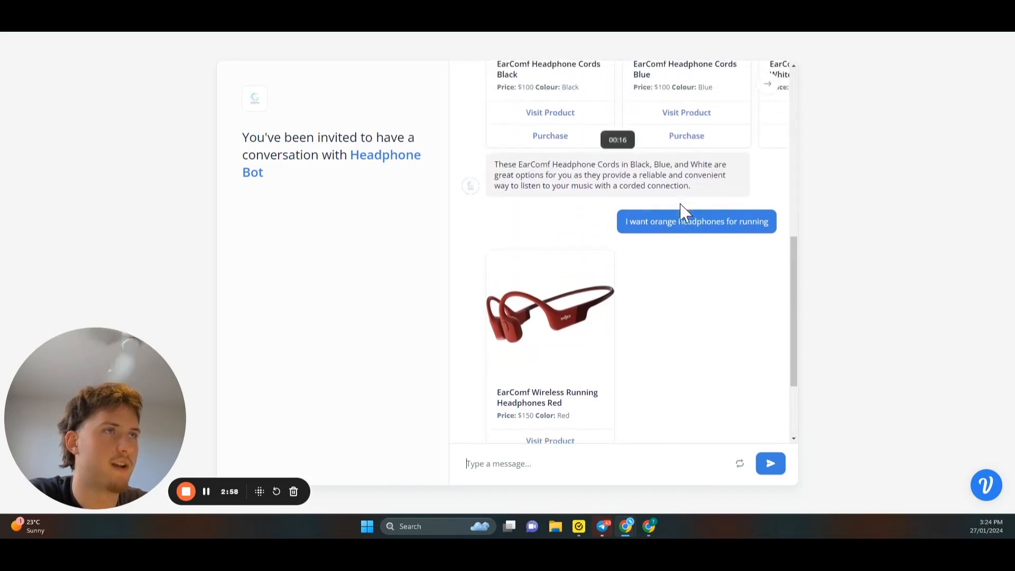
scroll(680, 202, down, 2)
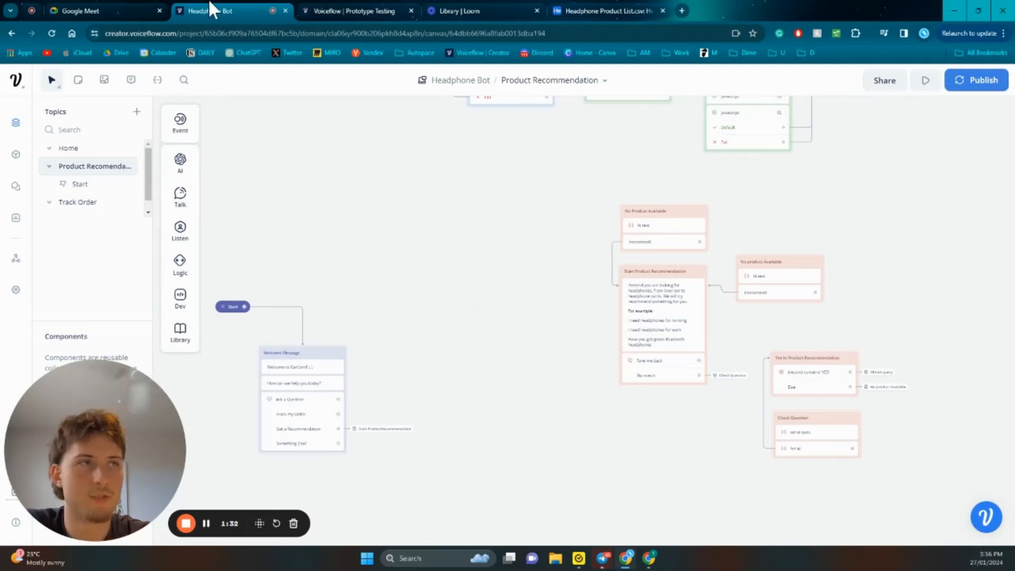
- Examine the Product Recommendation flow on the canvas, from the query and API blocks back to the Start and Welcome Message blocks
scroll(435, 264, down, 3)
scroll(435, 264, right, 3)
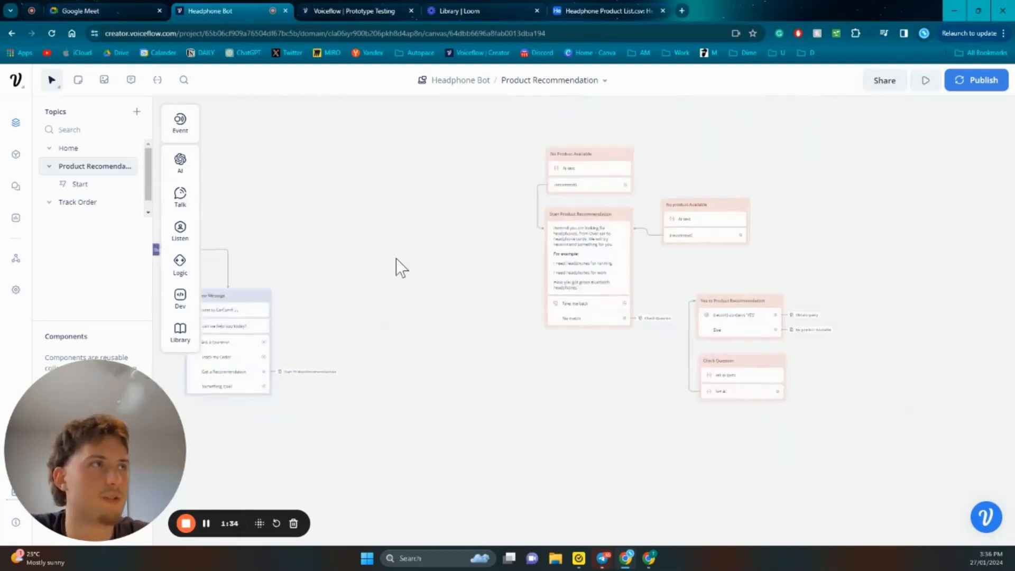
scroll(351, 277, up, 3)
scroll(350, 277, right, 3)
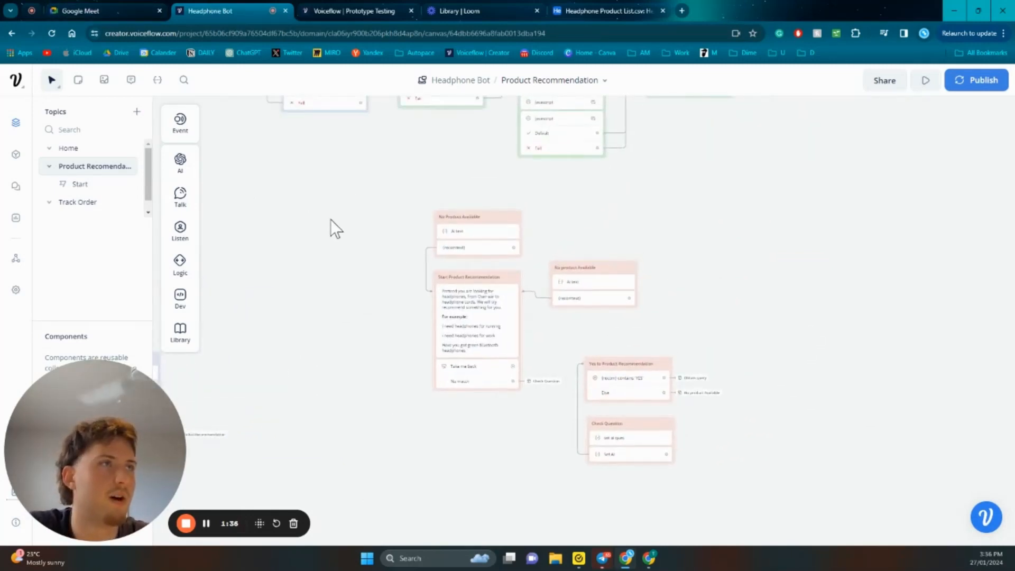
scroll(740, 334, up, 3)
scroll(740, 334, right, 1)
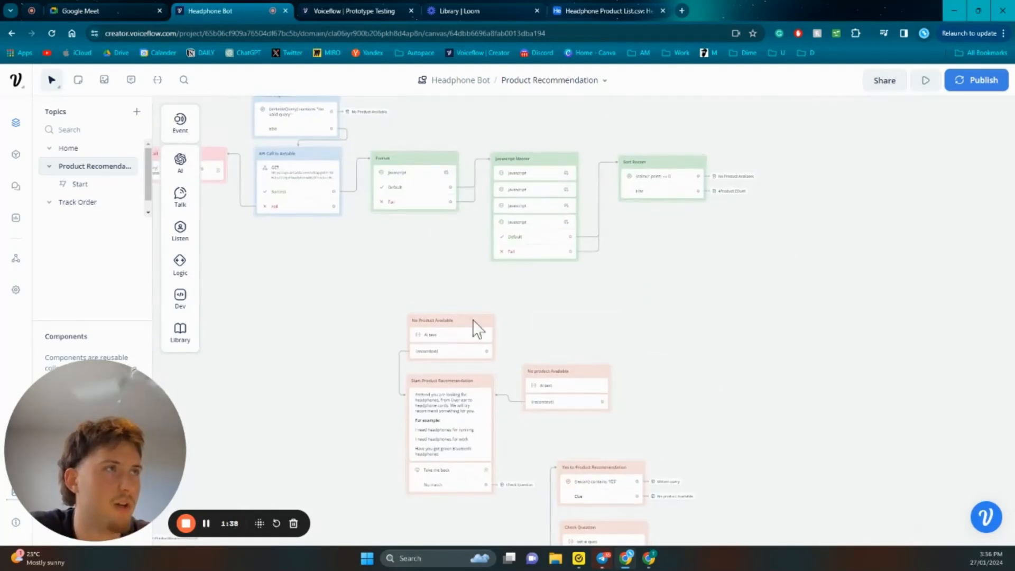
drag(328, 270, 465, 405)
scroll(646, 308, up, 5)
scroll(646, 308, right, 5)
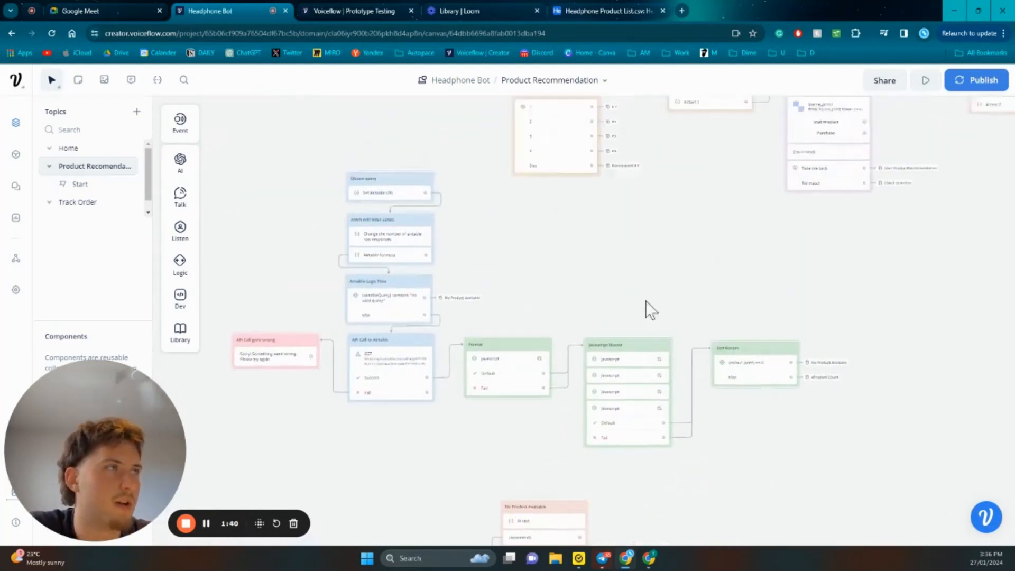
scroll(641, 404, down, 7)
scroll(641, 404, right, 2)
scroll(534, 293, left, 6)
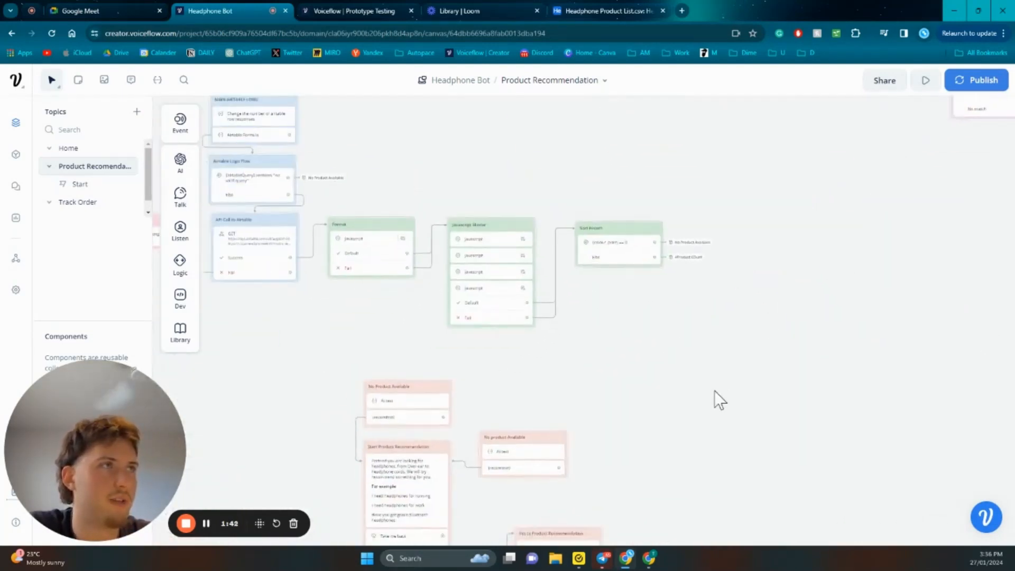
scroll(761, 301, down, 2)
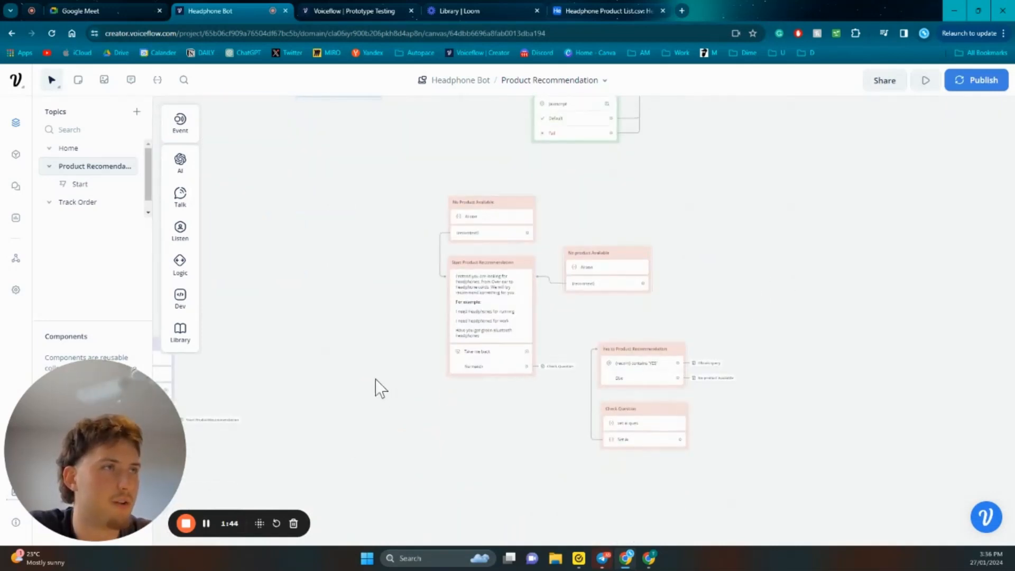
drag(378, 381, 545, 372)
drag(453, 354, 611, 351)
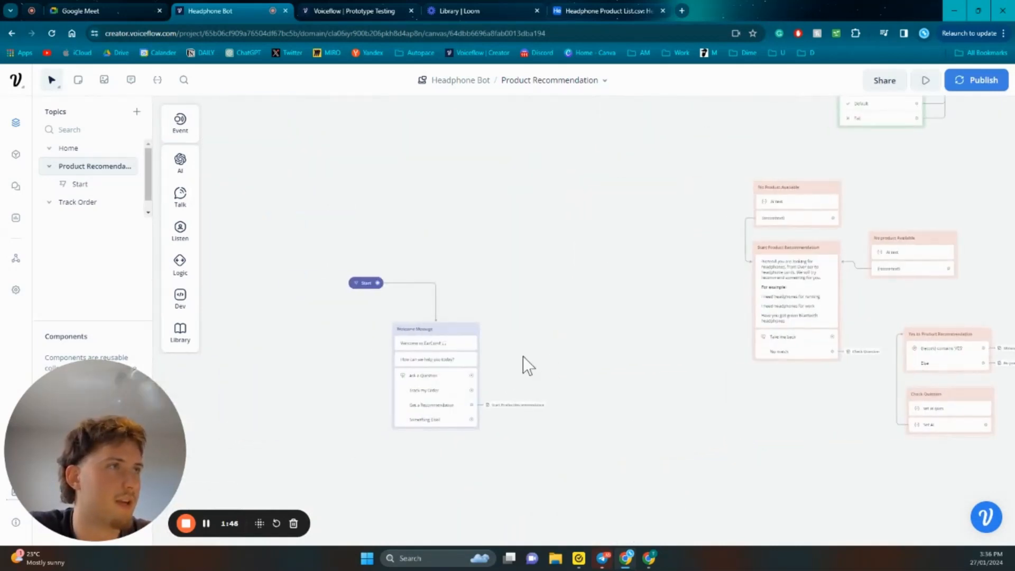
scroll(501, 336, up, 2)
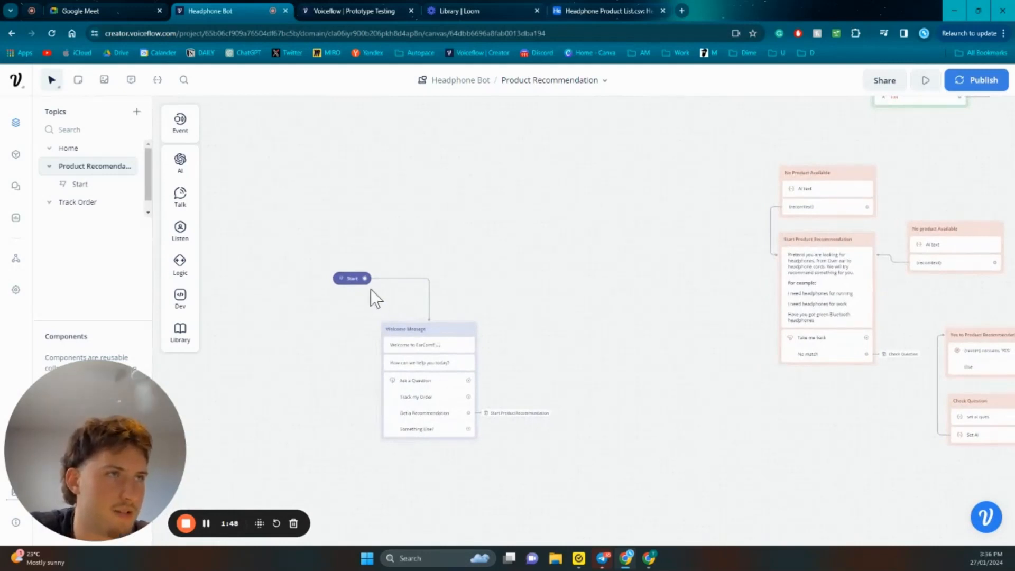
- Inspect the Welcome Message block's two text messages and its button options, then close their settings
mouse_move(180, 201)
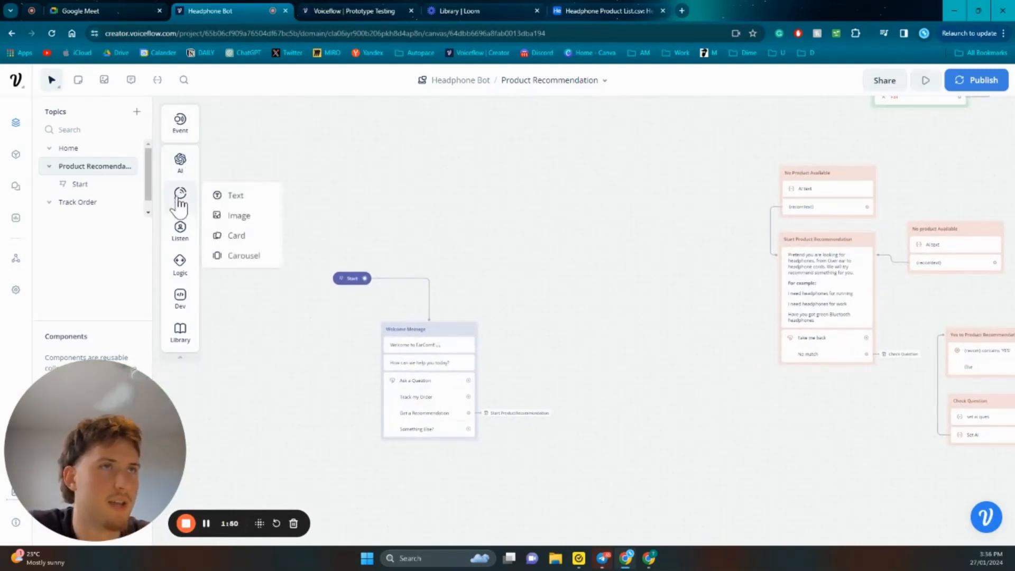
click(451, 351)
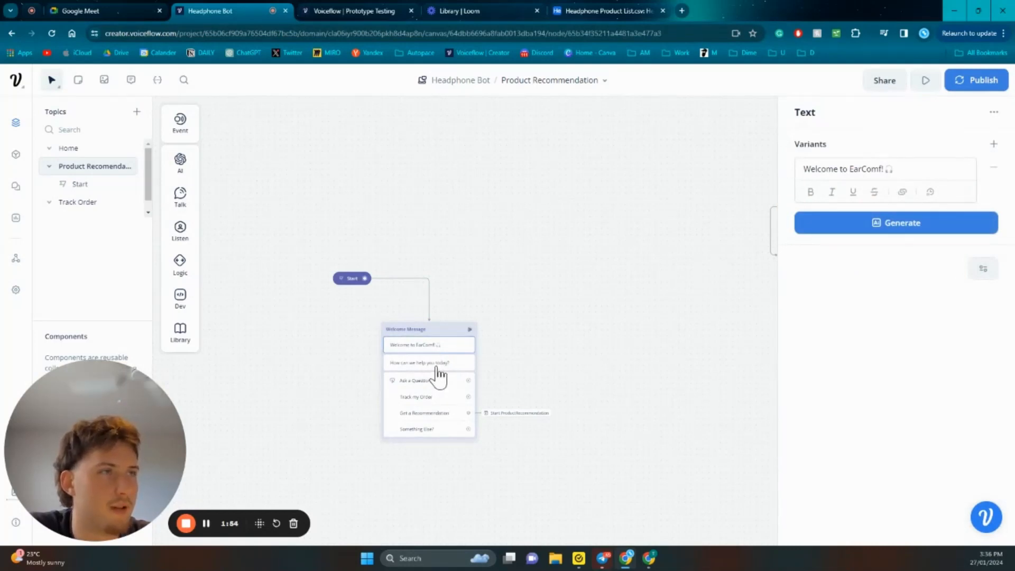
click(437, 365)
click(443, 404)
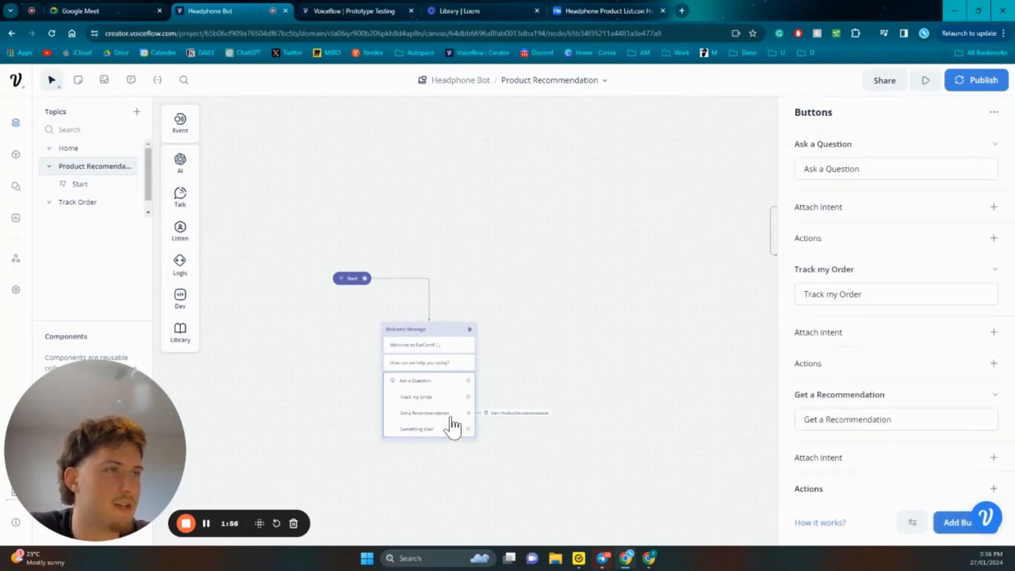
scroll(589, 391, right, 2)
scroll(589, 391, up, 1)
click(584, 394)
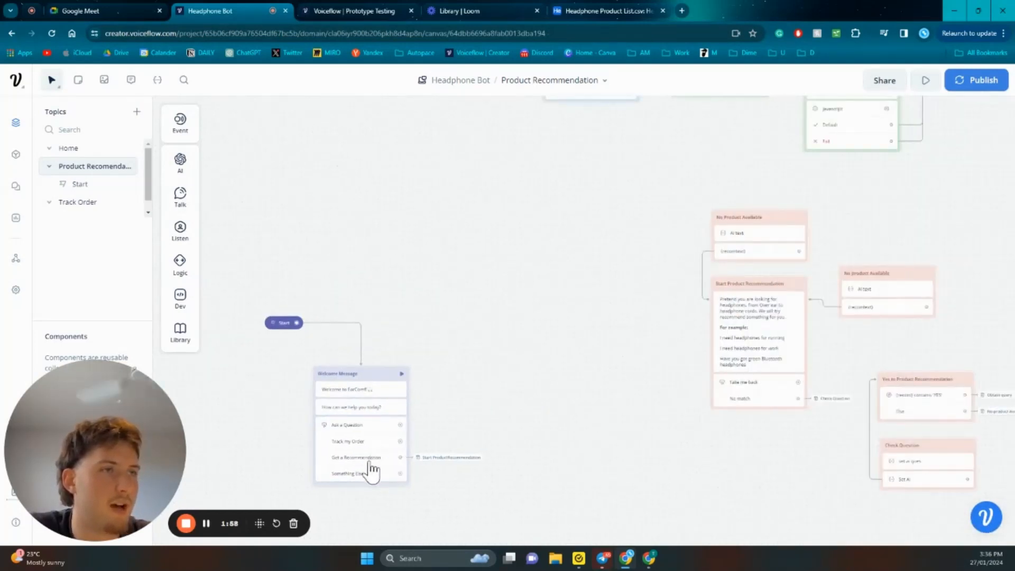
scroll(588, 369, right, 2)
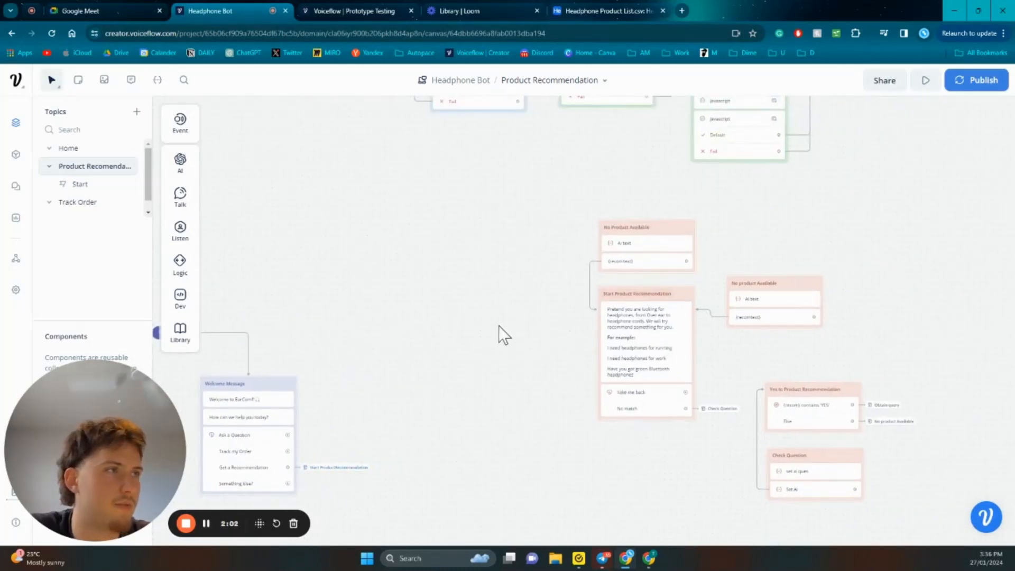
- Inspect the Start Product Recommendation block's text message with its example requests, then close its settings
scroll(499, 325, right, 3)
click(516, 327)
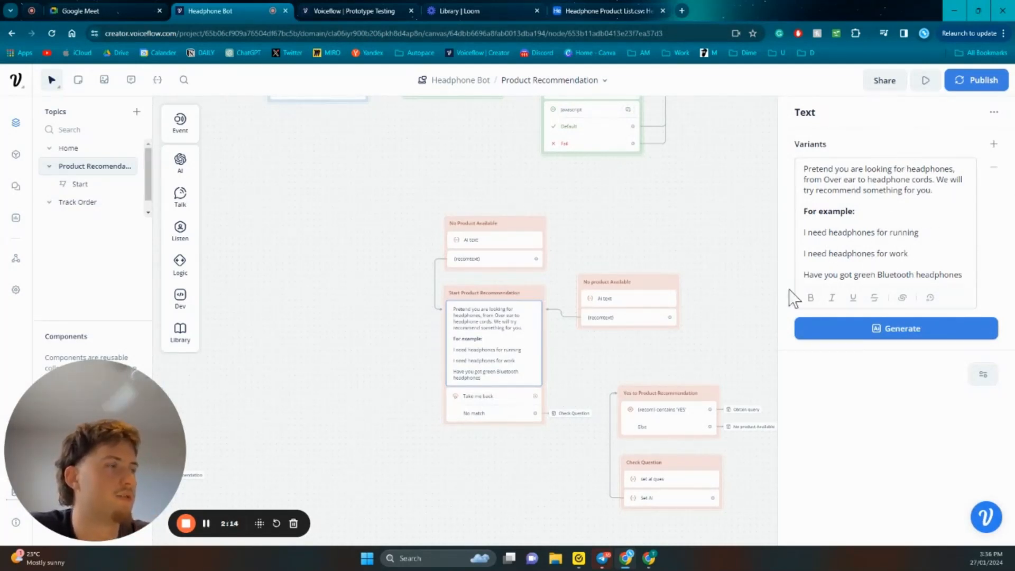
drag(711, 238, 652, 195)
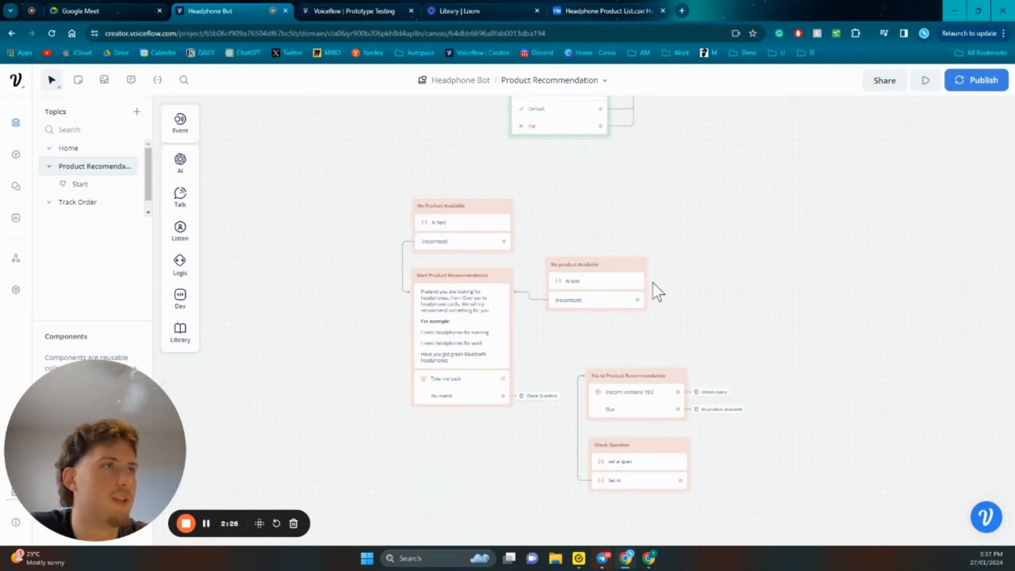
- Inspect the No Product Available block's AI text prompt and the Yes to Product Recommendation condition, then close the settings
click(475, 251)
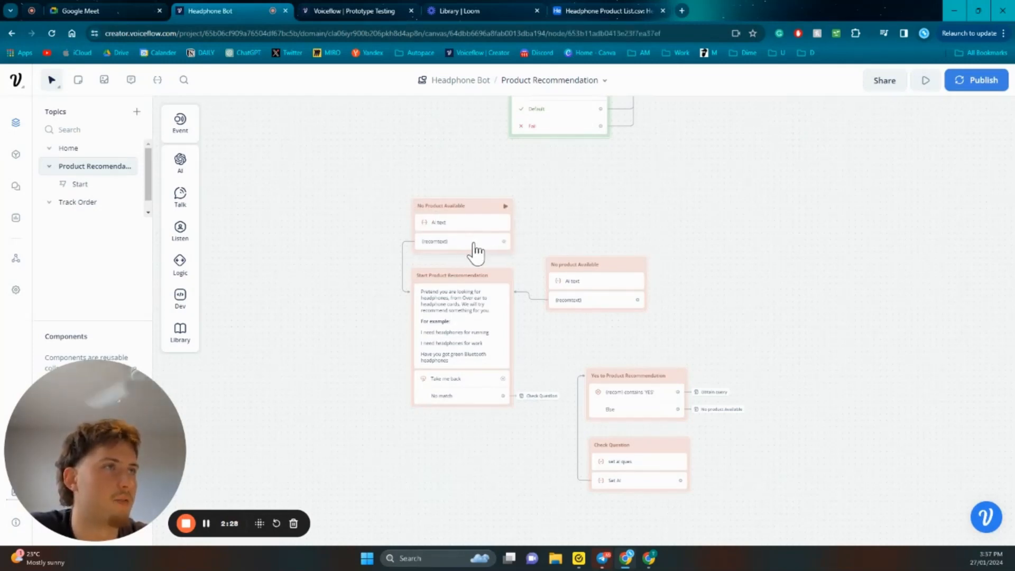
click(459, 224)
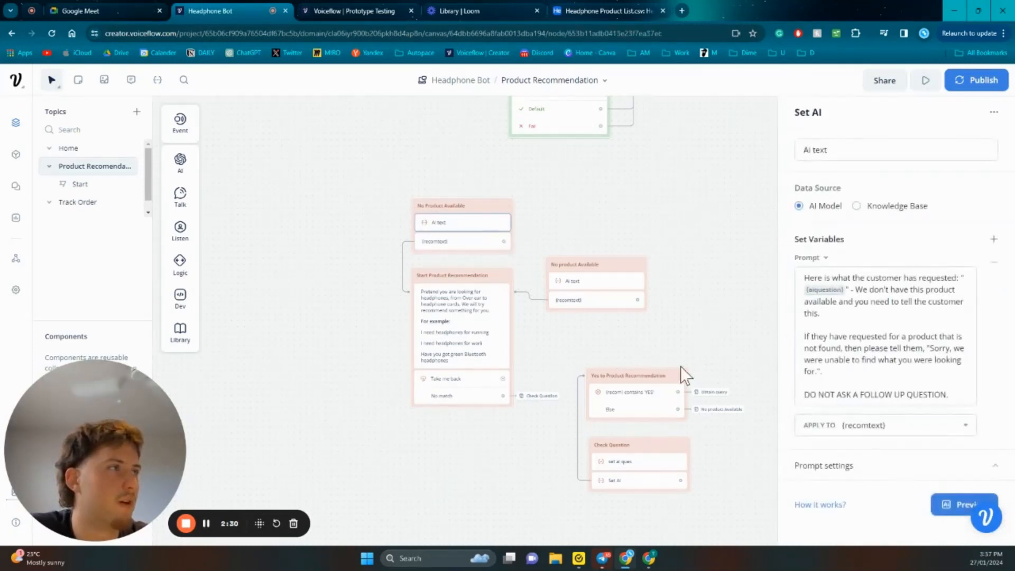
click(652, 401)
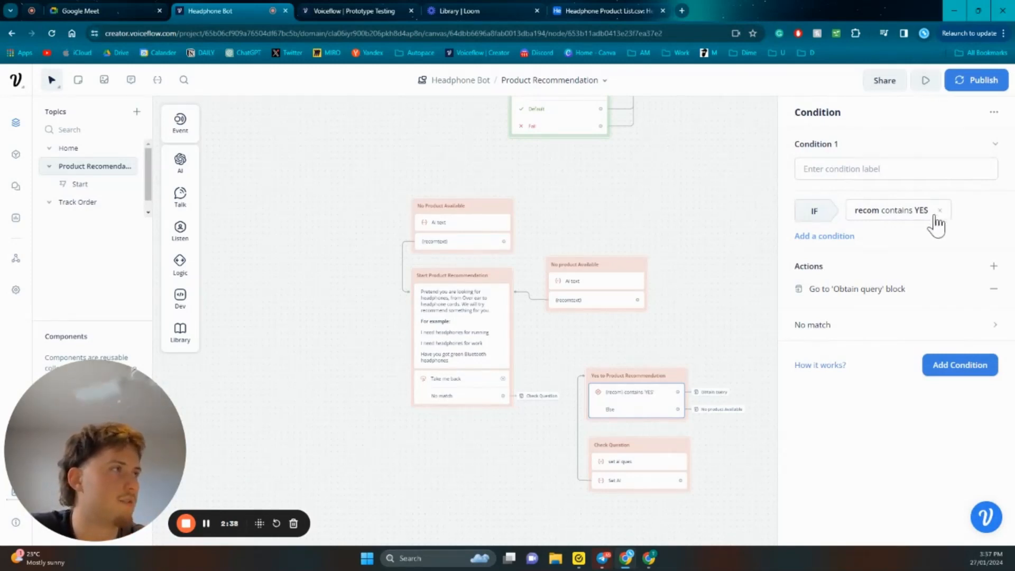
scroll(703, 264, down, 2)
click(679, 246)
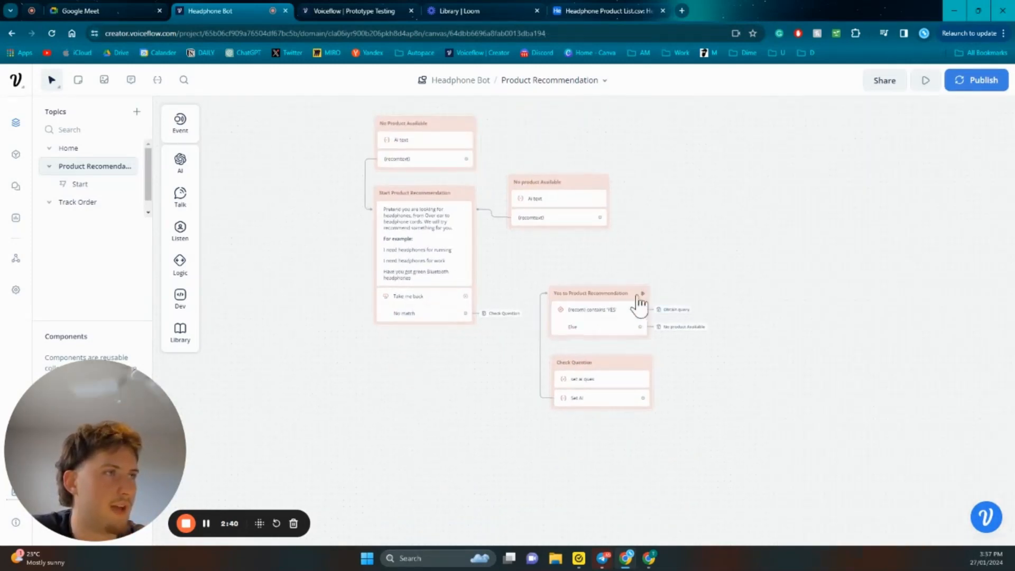
- Trace the flow to the Obtain query block, inspect its Set Airtable URL step and close the settings
scroll(787, 255, up, 2)
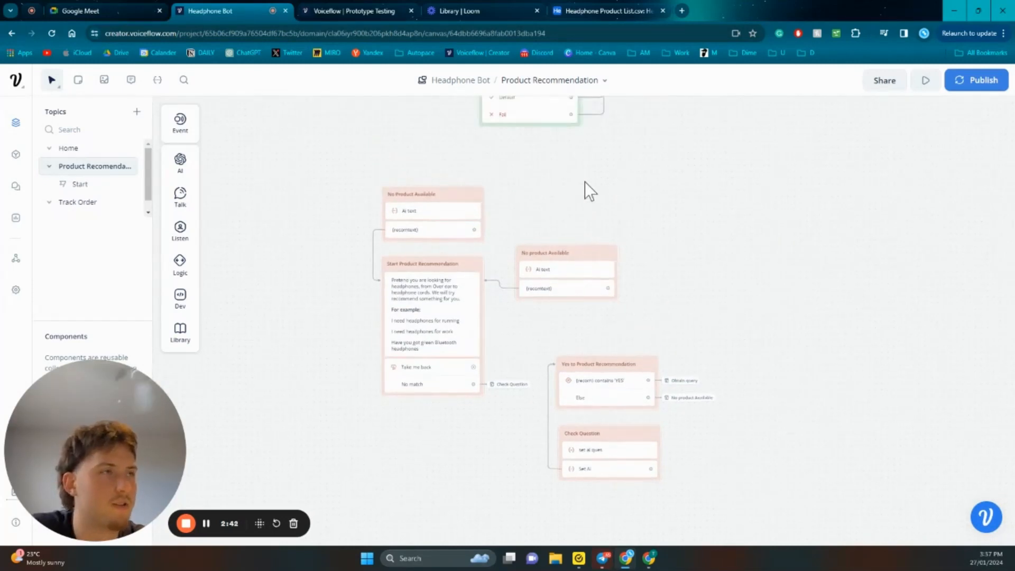
scroll(623, 264, left, 5)
scroll(624, 265, up, 3)
scroll(578, 283, up, 2)
scroll(579, 283, right, 1)
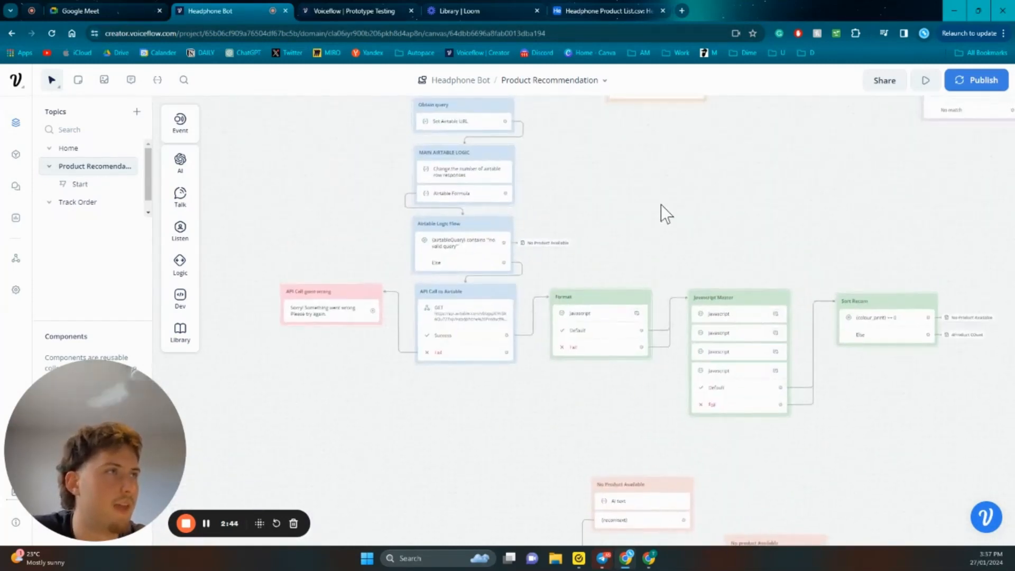
scroll(661, 213, up, 3)
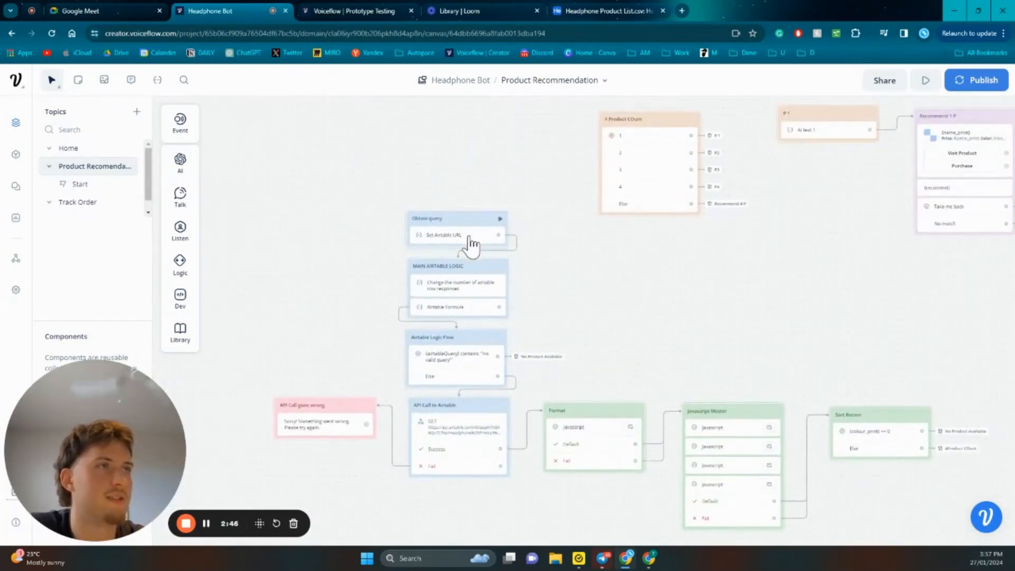
scroll(587, 301, left, 2)
scroll(586, 301, down, 1)
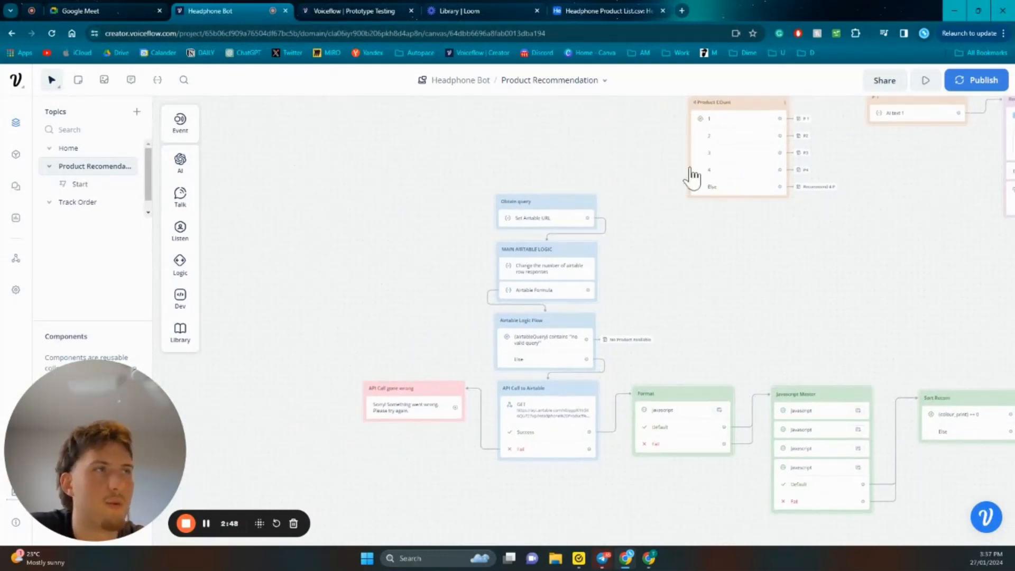
click(539, 219)
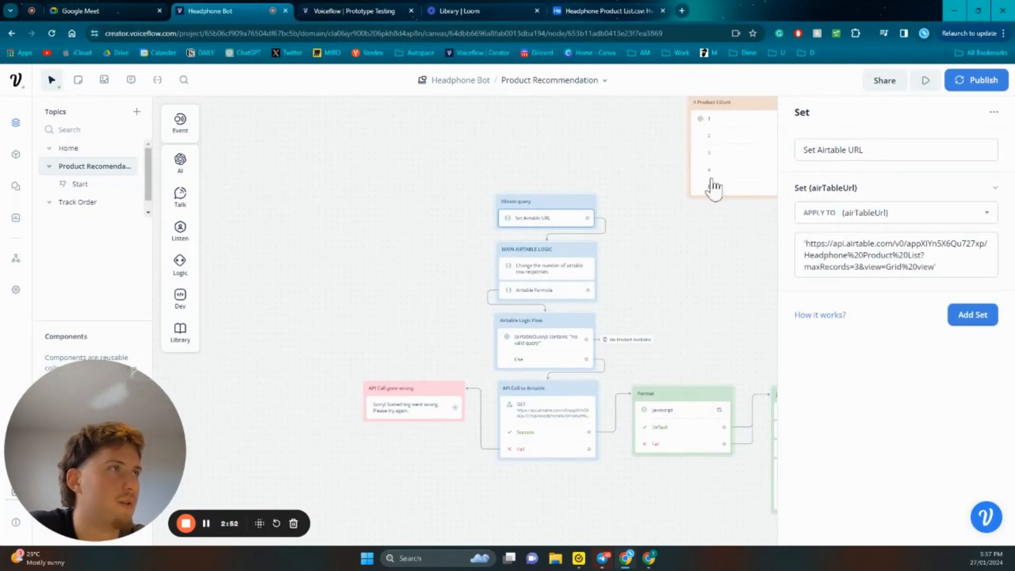
scroll(528, 290, right, 3)
click(508, 273)
scroll(509, 273, left, 2)
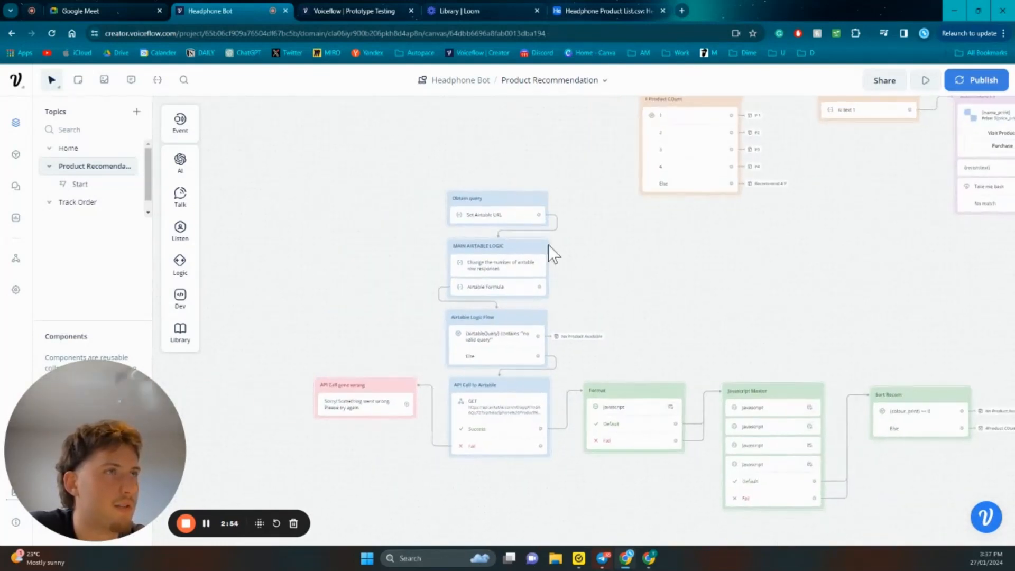
- Reopen the Set Airtable URL settings, examine the Headphone Product List table in Airtable, and return to Voiceflow
click(502, 215)
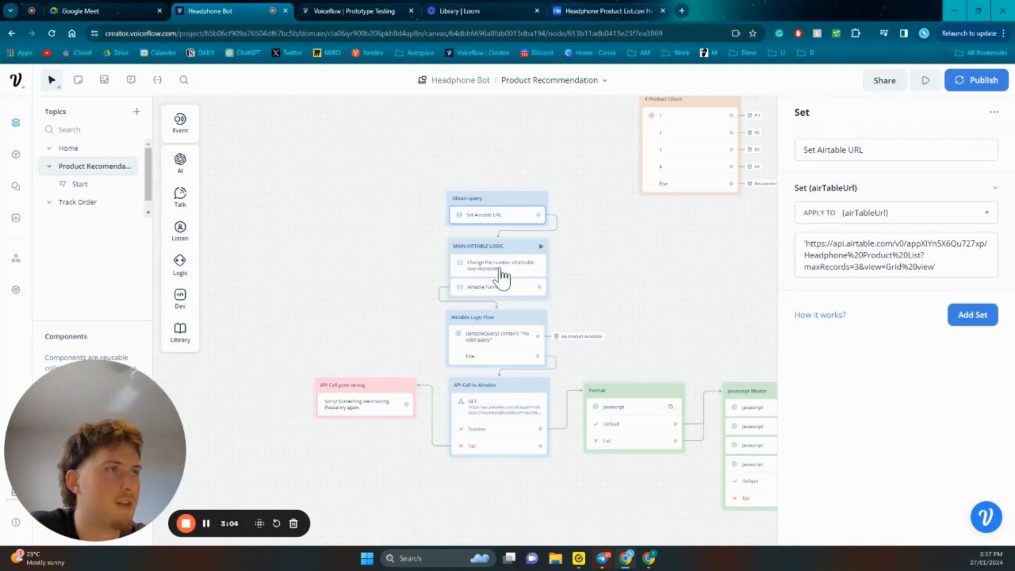
click(606, 4)
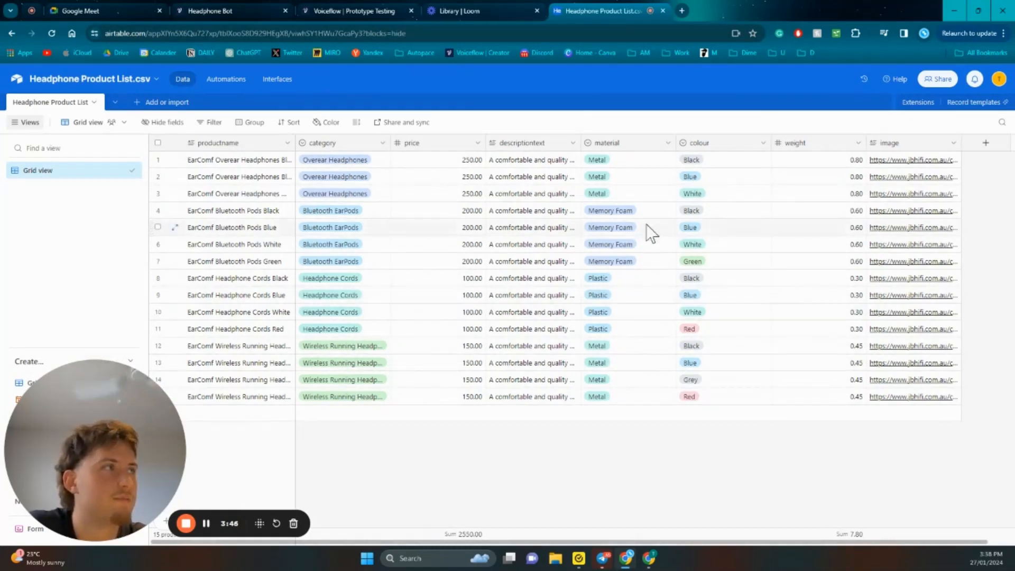
click(269, 10)
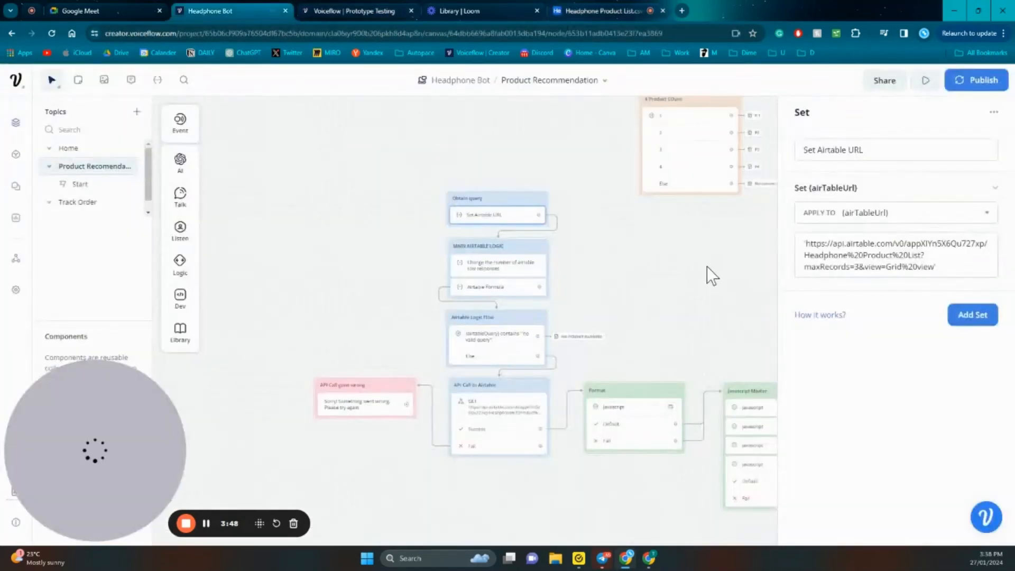
- Clear the Number_of_responses value in the MAIN AIRTABLE LOGIC block and enter 4 again
drag(706, 267, 681, 269)
click(496, 273)
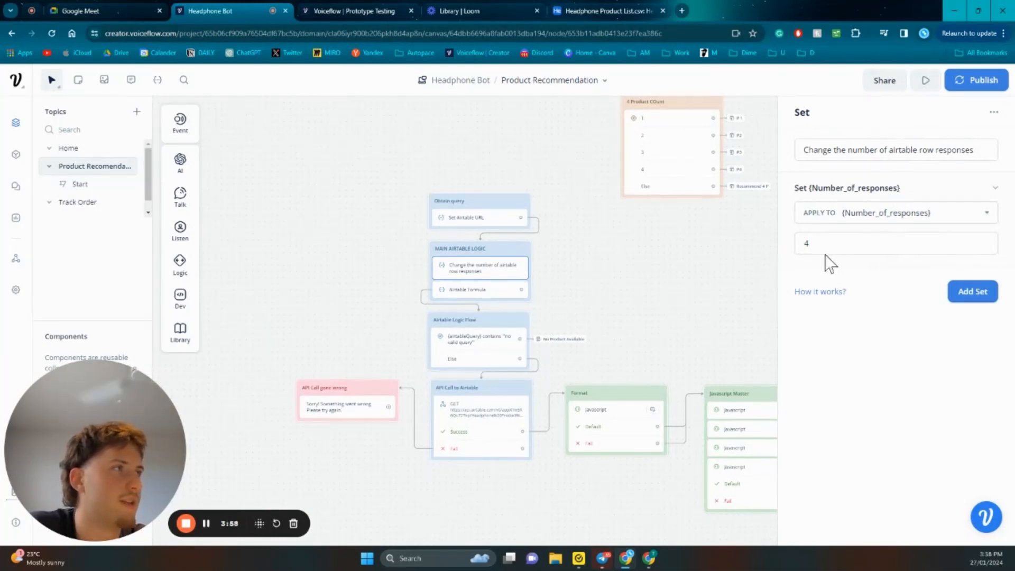
click(806, 242)
key(BackSpace)
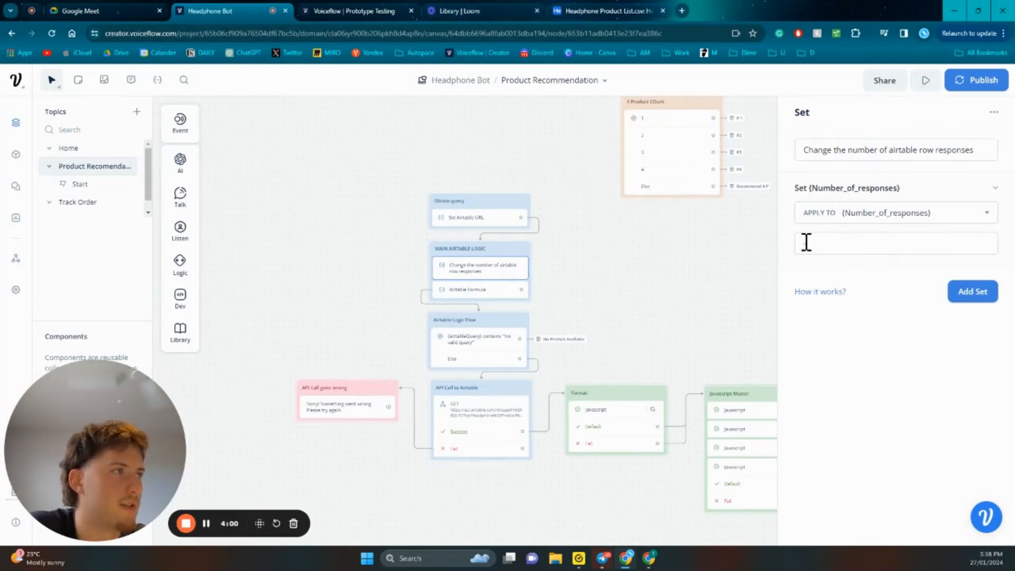
text(4)
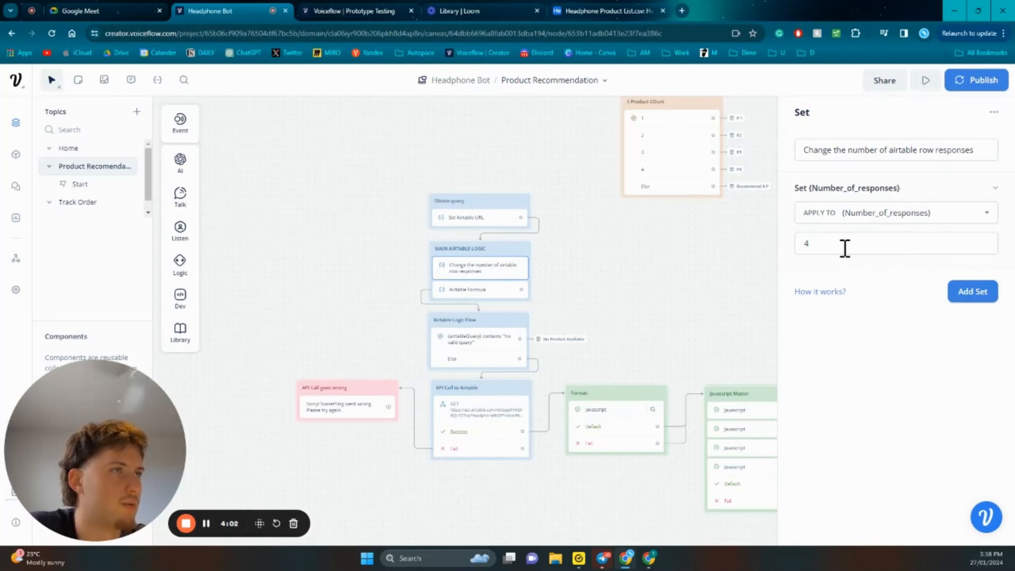
click(845, 245)
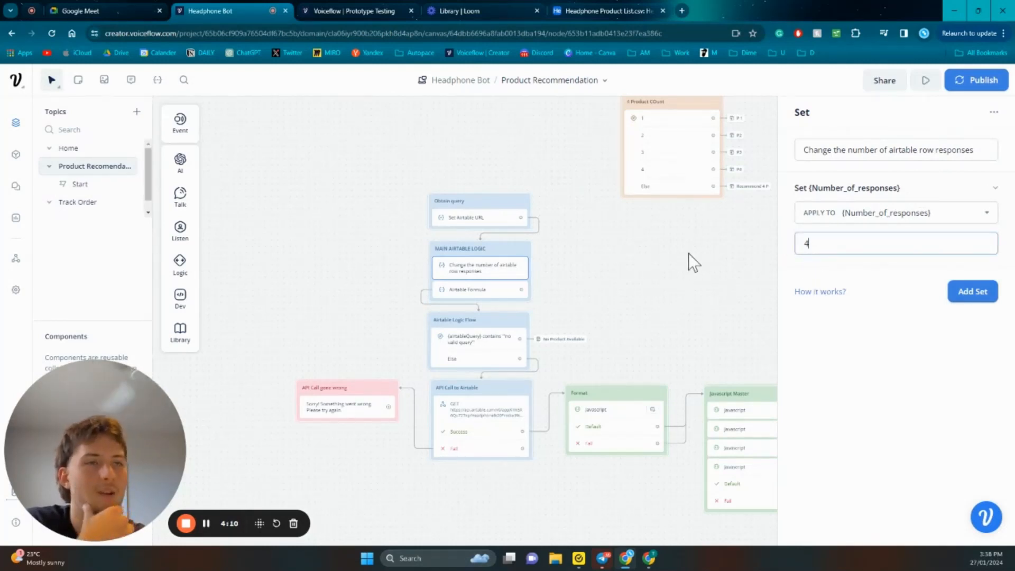
- Open the Airtable Formula step in MAIN AIRTABLE LOGIC and skim its prompt and system instructions from start to end
click(497, 292)
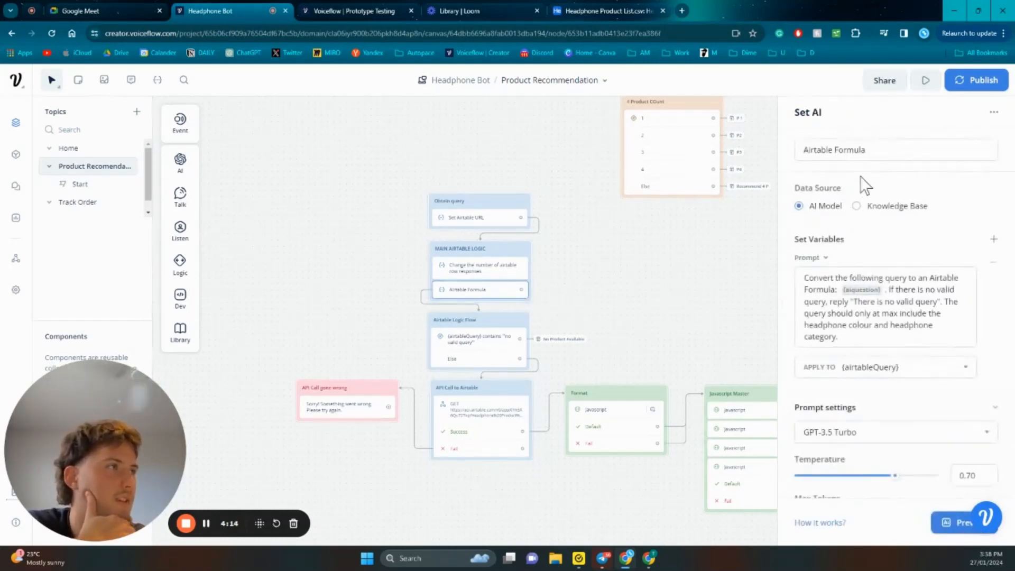
scroll(879, 195, down, 3)
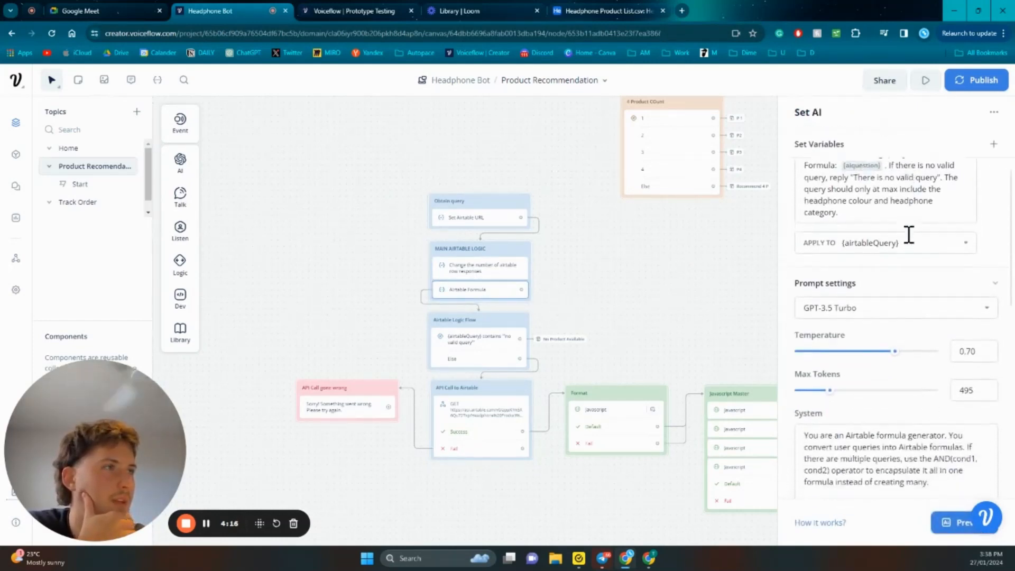
scroll(908, 235, down, 10)
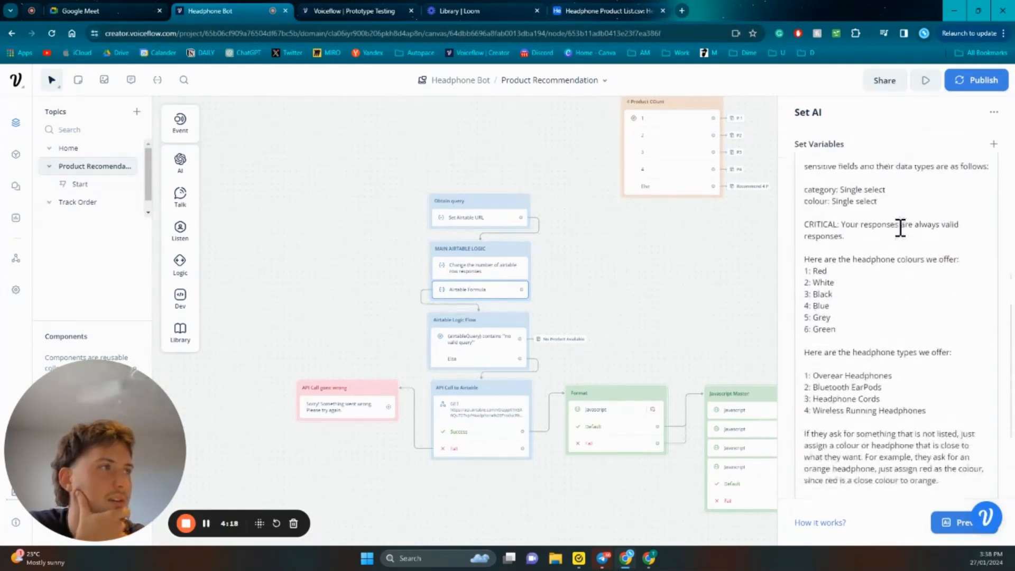
scroll(900, 228, down, 4)
scroll(899, 226, up, 15)
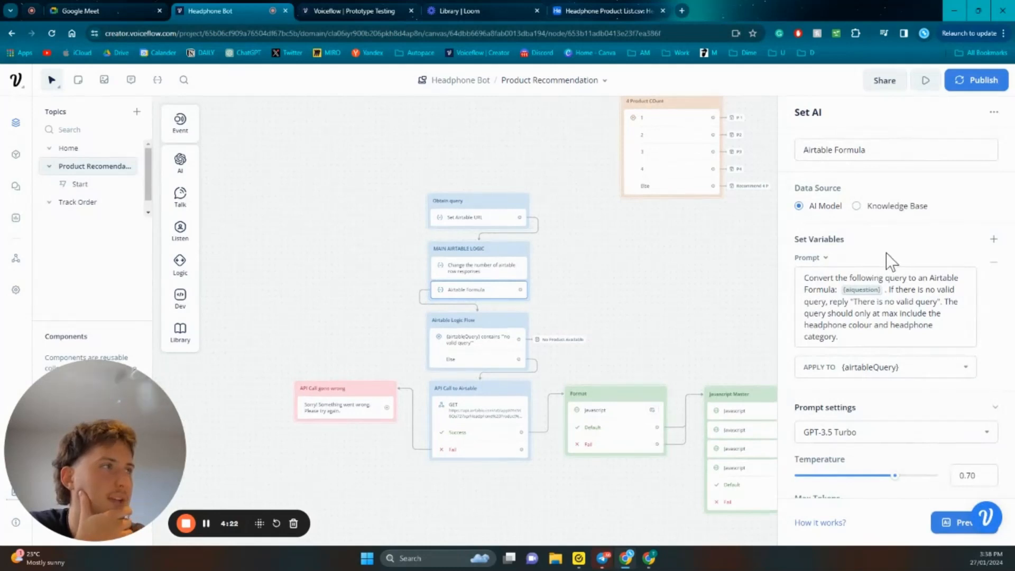
scroll(889, 248, down, 2)
scroll(888, 239, up, 3)
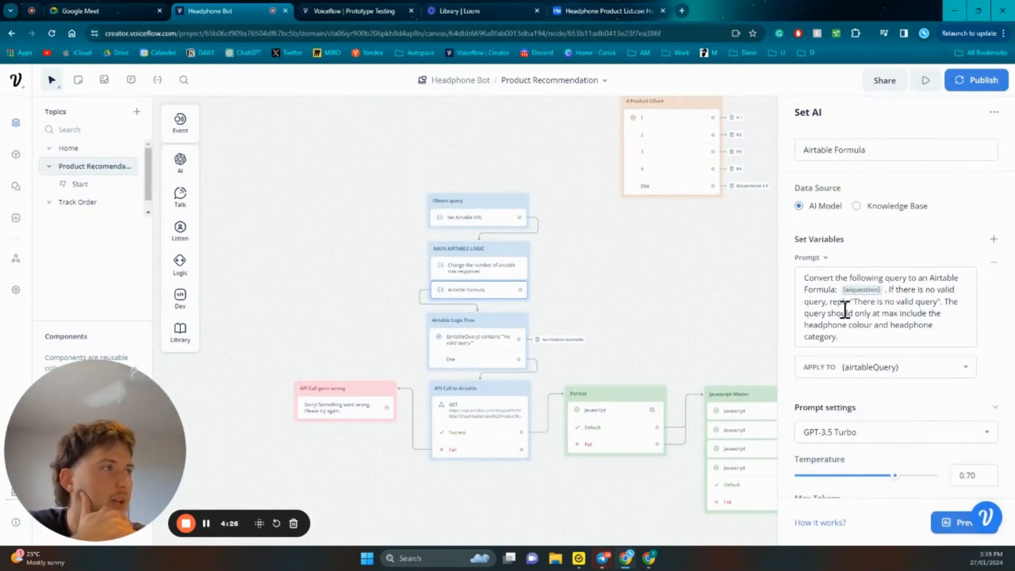
- Review the Airtable Formula step's query-conversion prompt, target variable, and model, temperature and token settings
scroll(861, 254, down, 2)
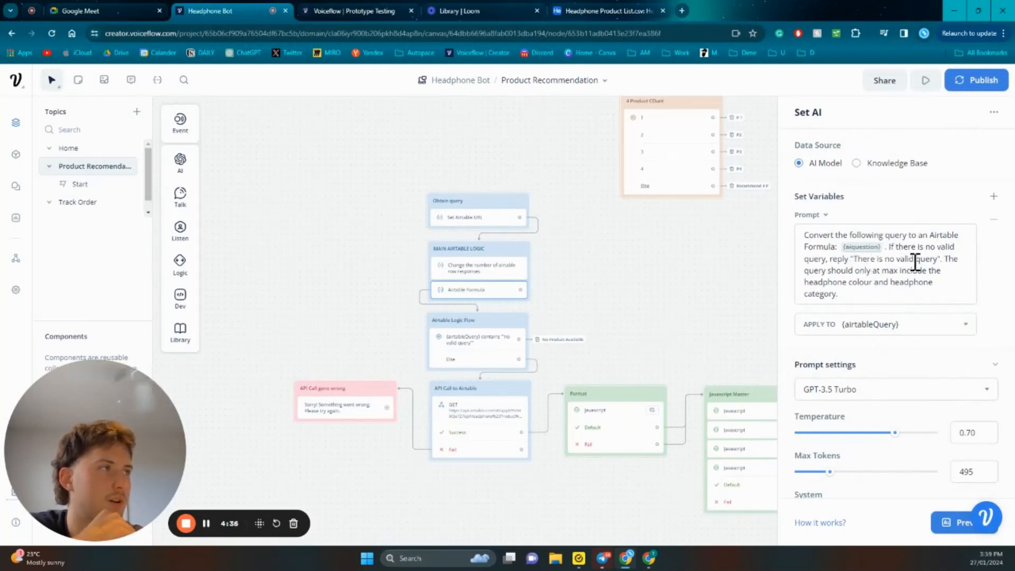
scroll(910, 276, down, 3)
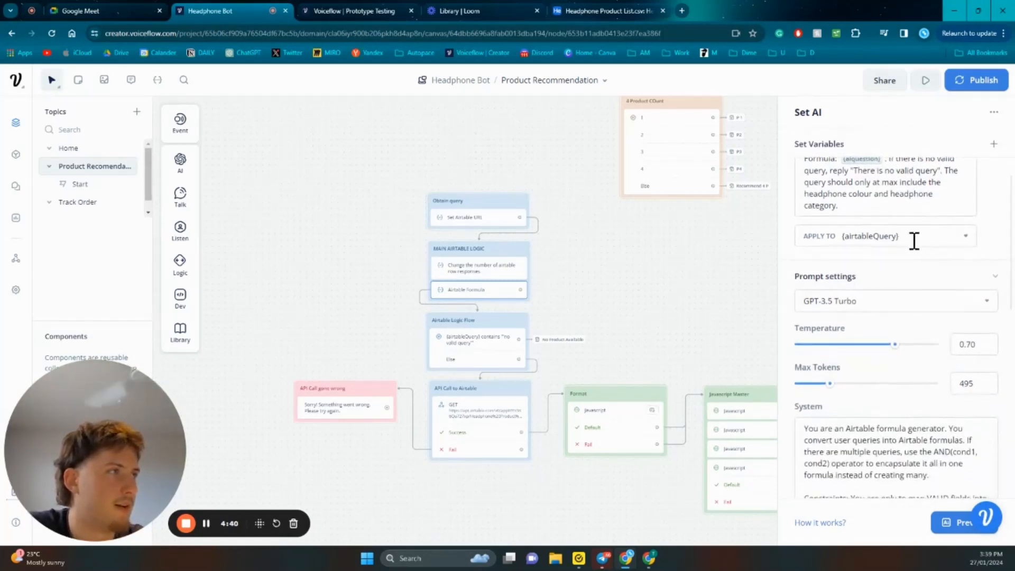
scroll(906, 240, down, 1)
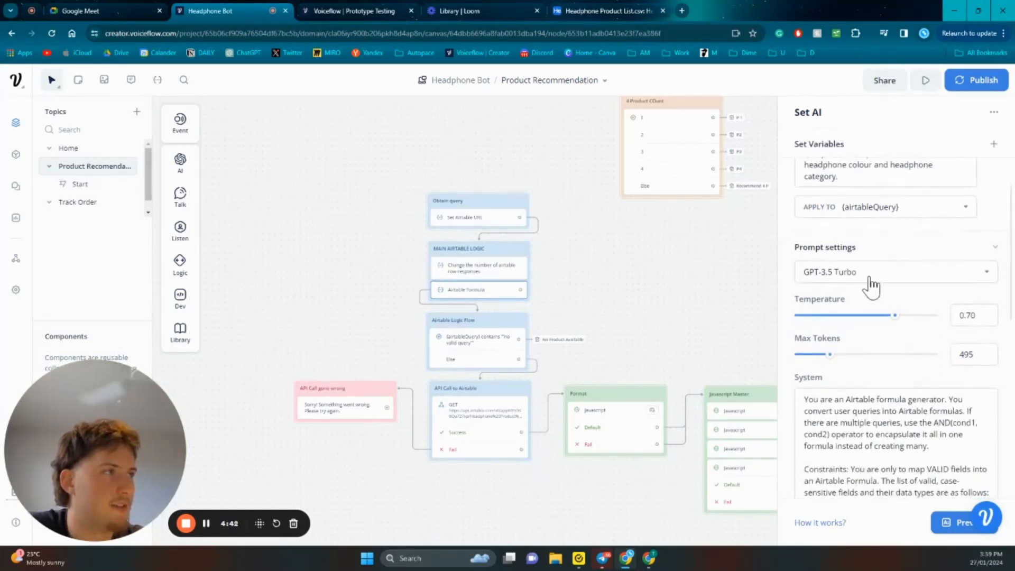
scroll(911, 295, down, 4)
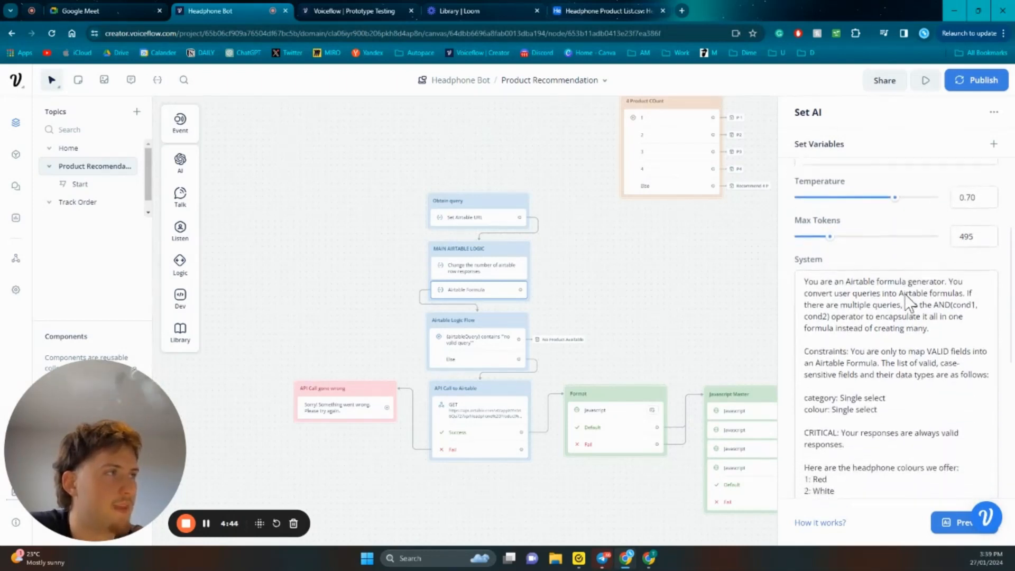
mouse_move(800, 264)
- Read the Airtable Formula system instructions, covering field constraints, offered colours, headphone types and substitution rules
scroll(945, 259, down, 2)
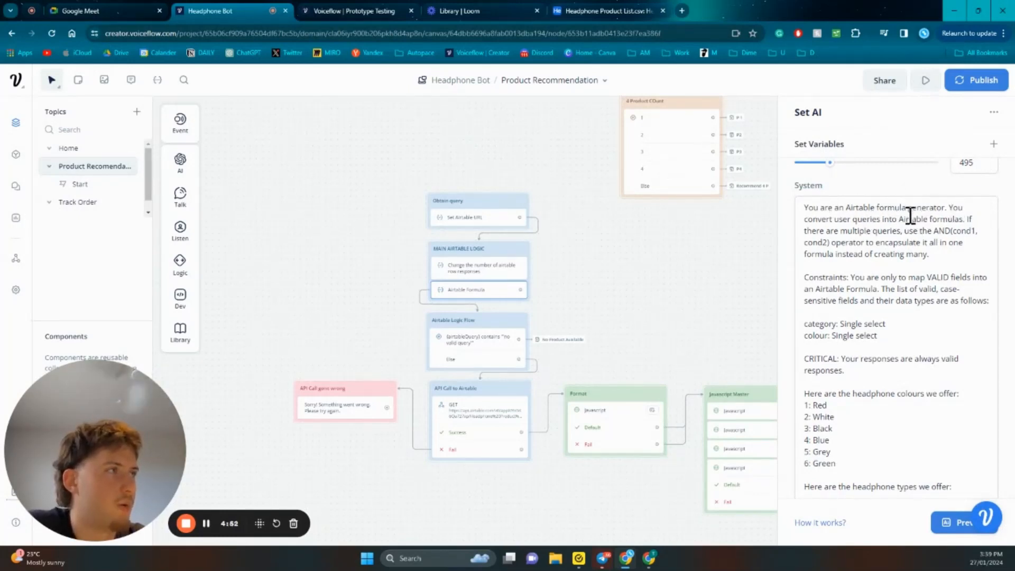
scroll(908, 235, down, 2)
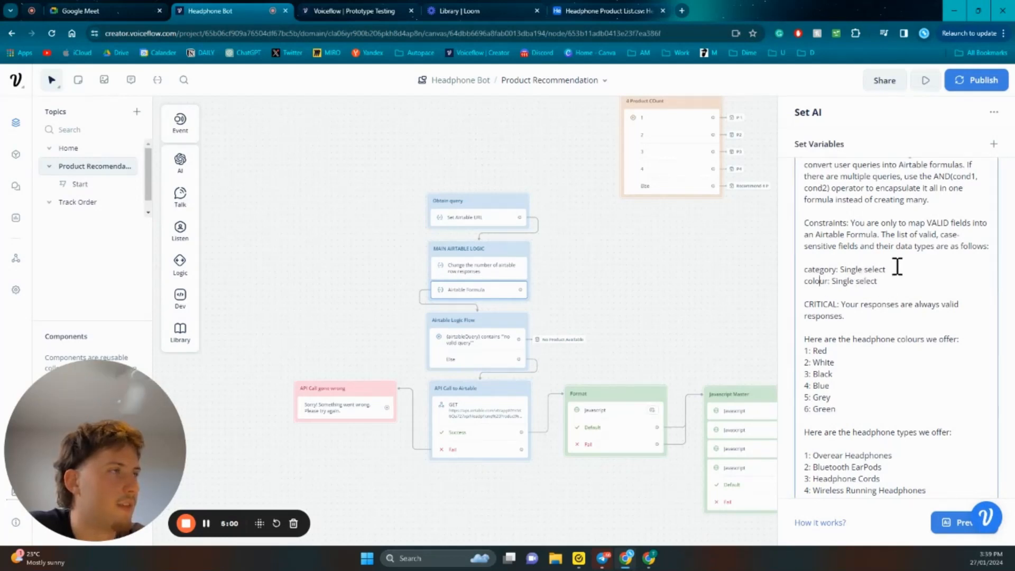
scroll(893, 267, down, 3)
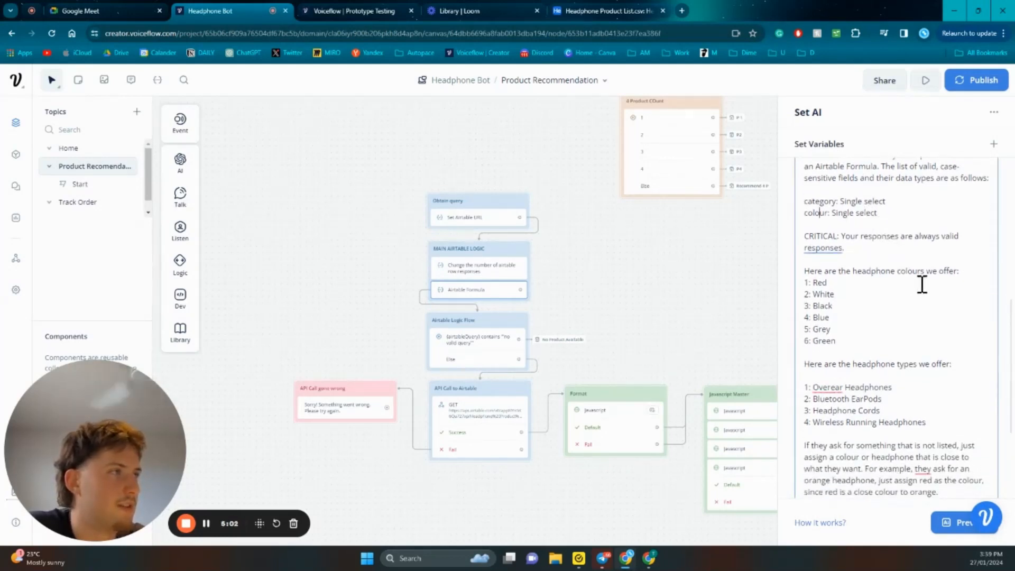
scroll(860, 286, down, 2)
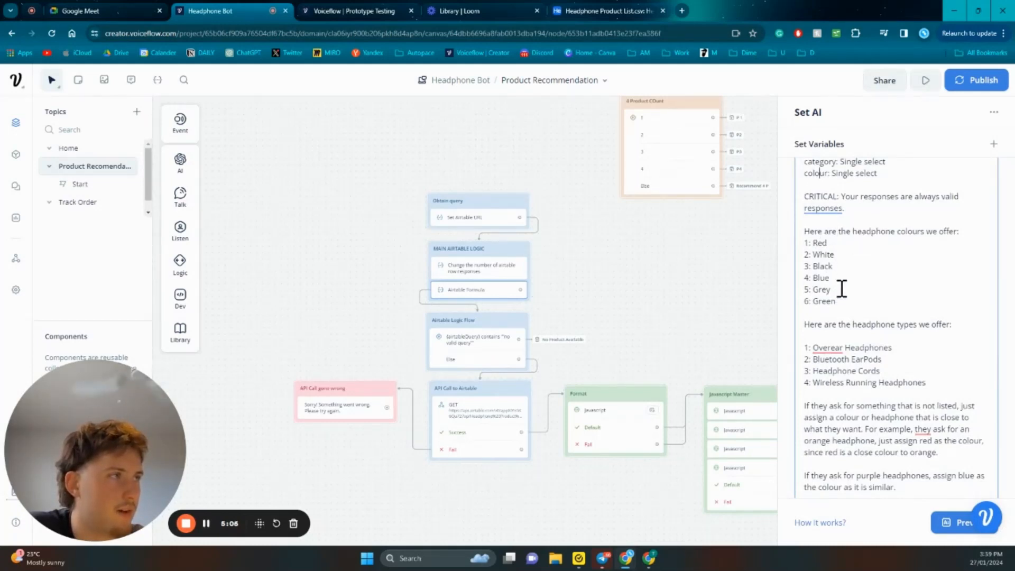
scroll(842, 288, down, 3)
scroll(912, 267, down, 2)
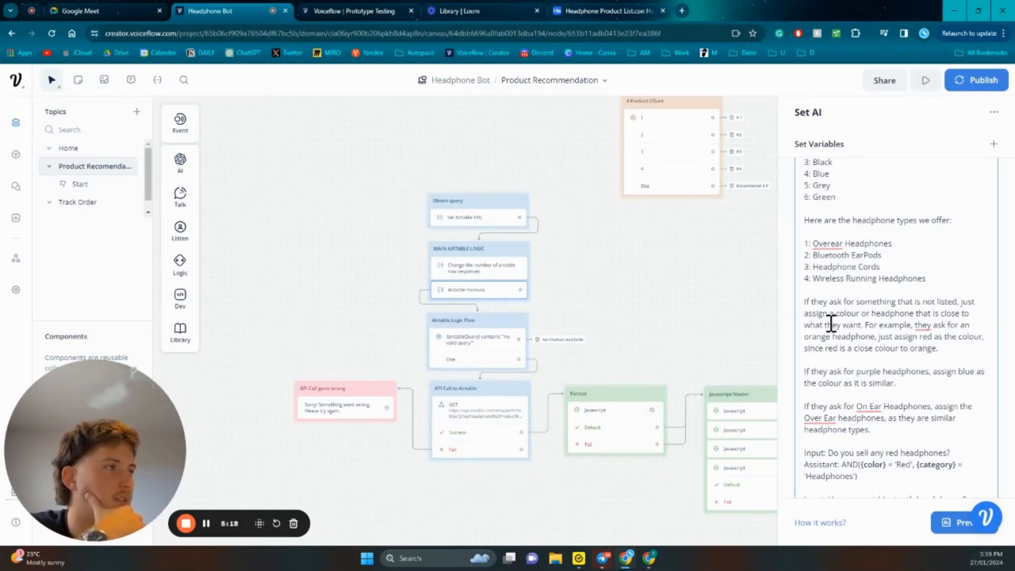
scroll(906, 341, down, 1)
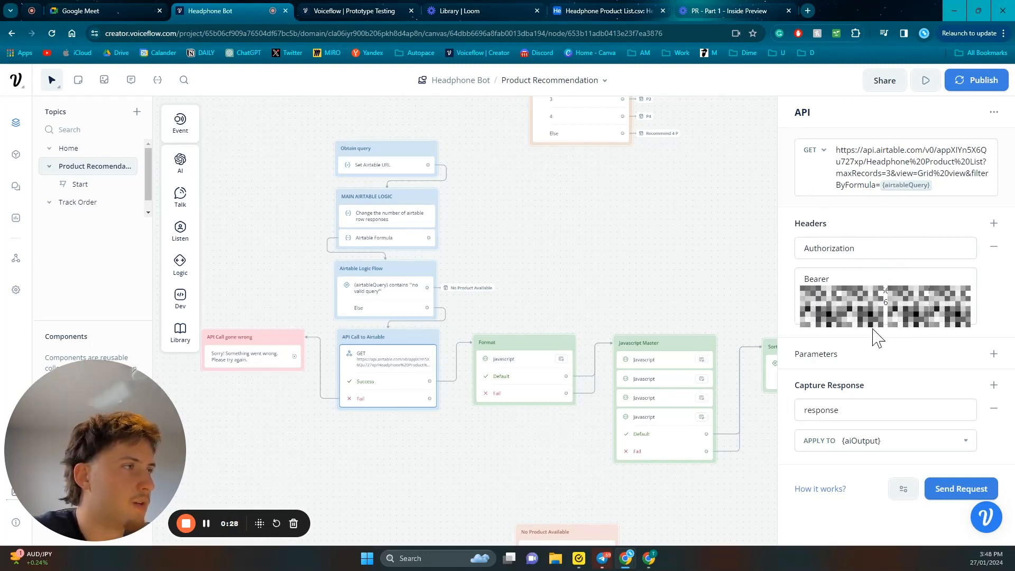
- Switch to Airtable, open the developer hub's personal access tokens, and start a new token named "headphone list"
click(636, 9)
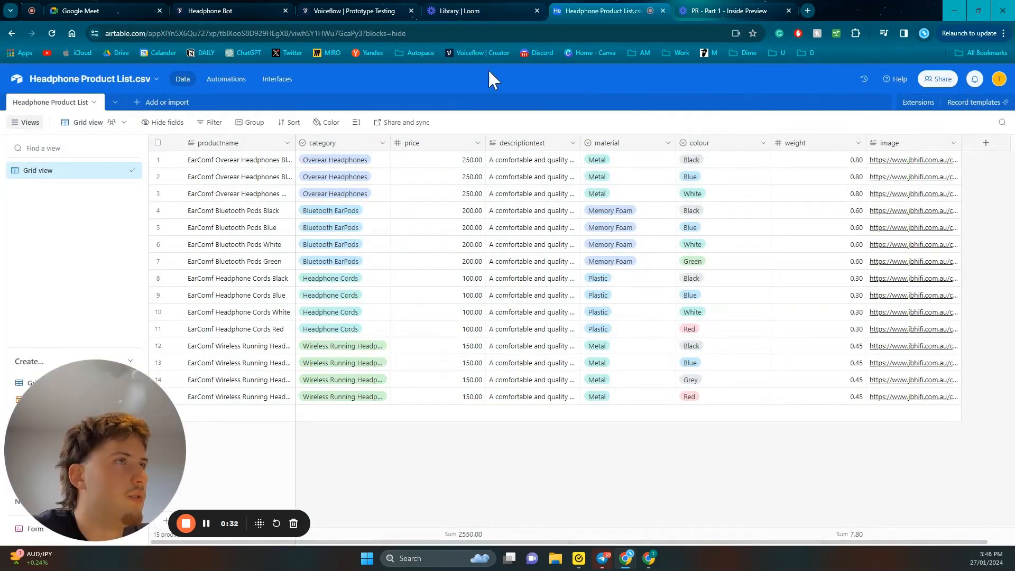
click(998, 79)
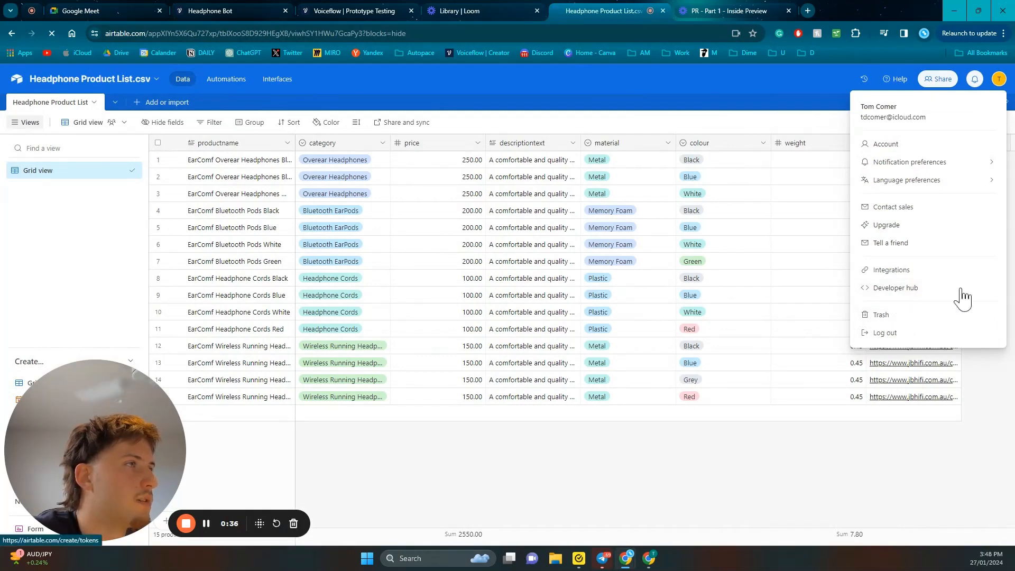
click(898, 290)
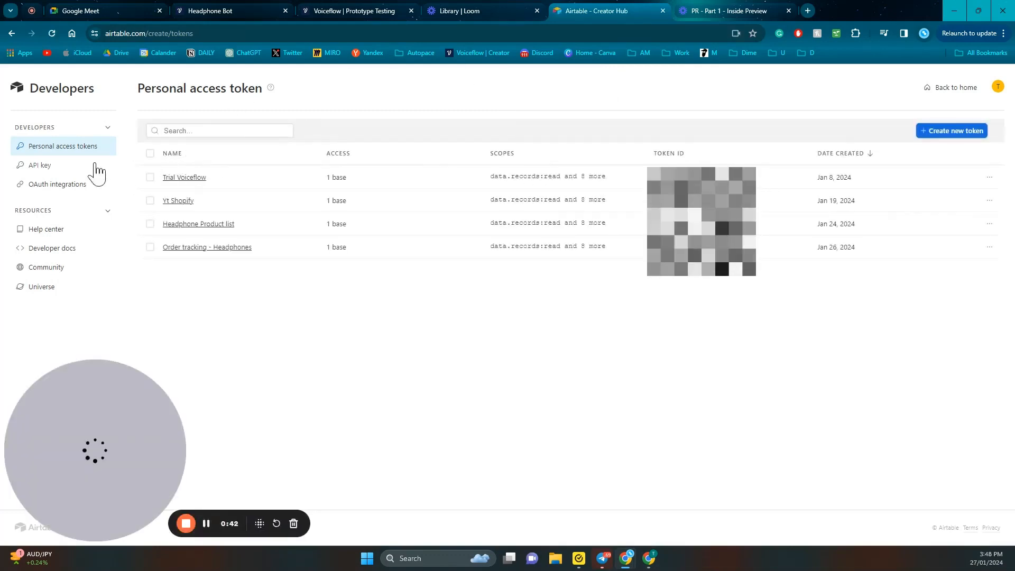
click(951, 132)
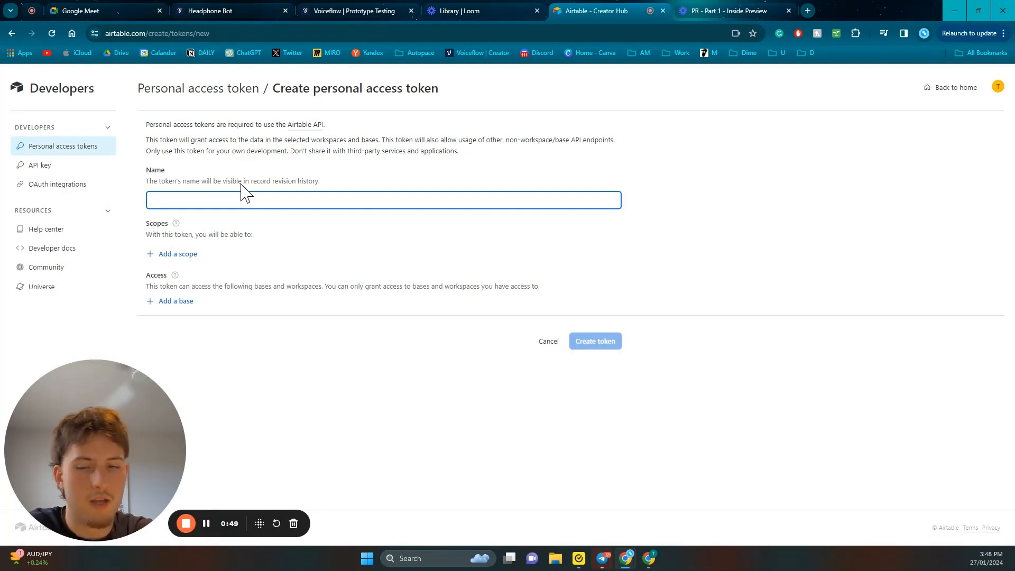
text(headphone )
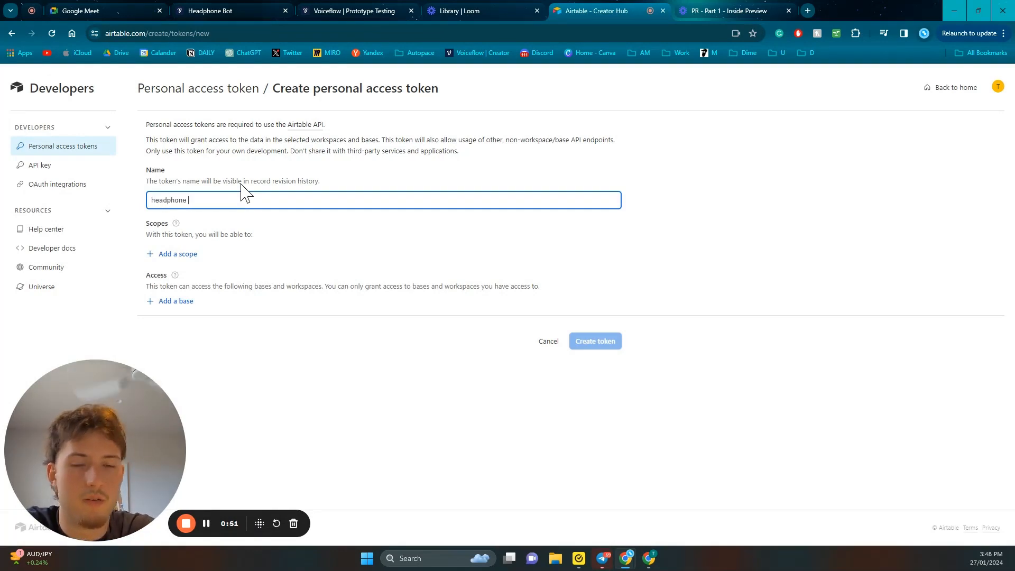
text(list)
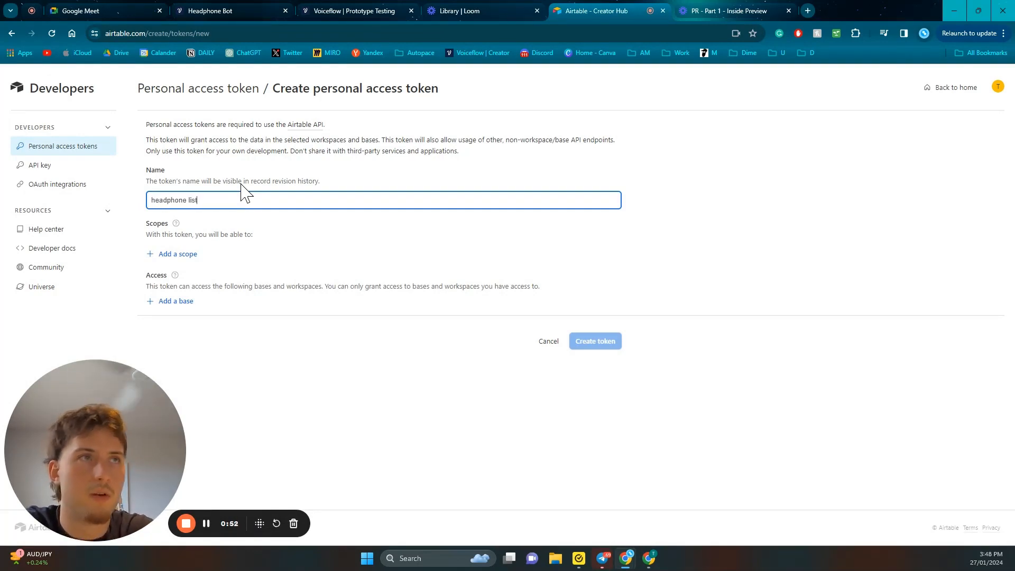
- Give the new token the scopes user.email:read, data.records:read and data.records:write
click(177, 254)
scroll(206, 341, down, 8)
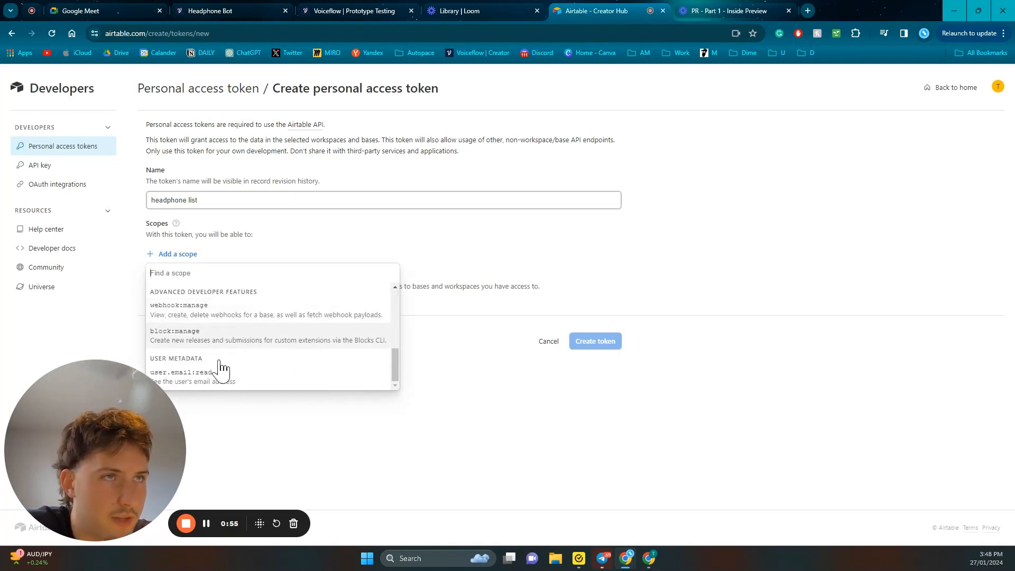
click(217, 376)
click(187, 278)
click(185, 332)
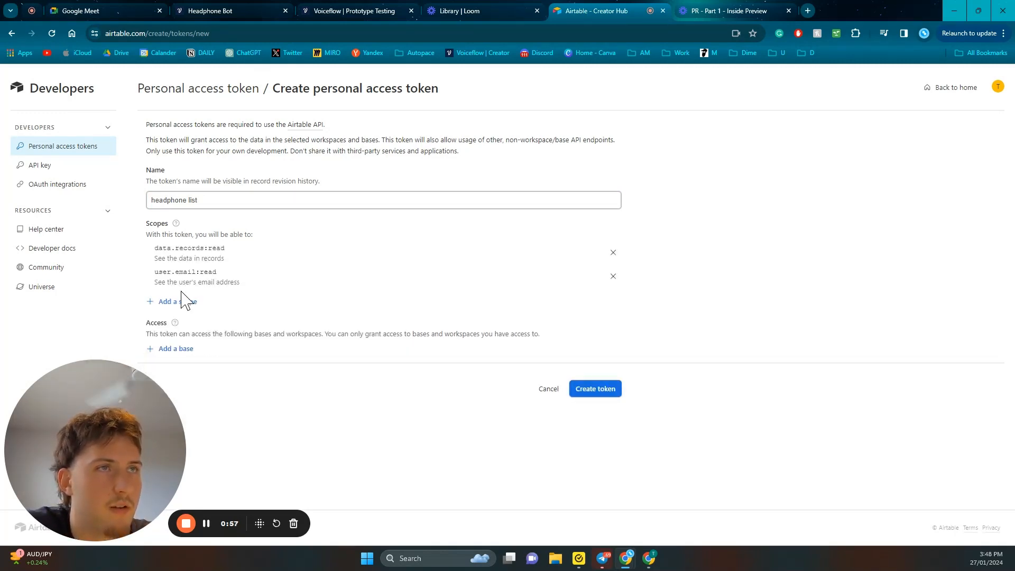
click(183, 301)
click(204, 355)
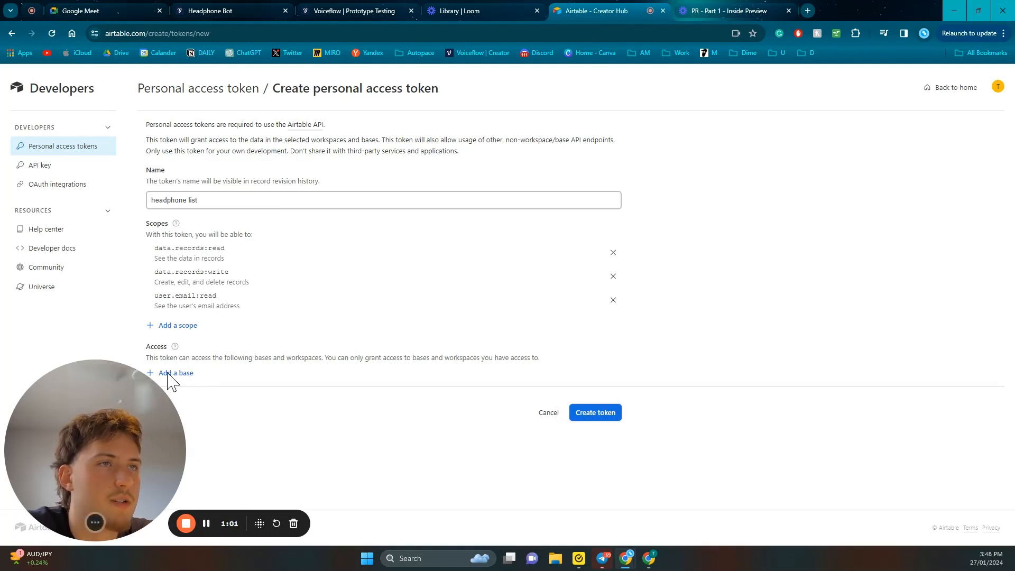
- Look through the bases and workspaces the token could access without adding one, and return to the Voiceflow API step
drag(129, 414, 657, 333)
click(183, 373)
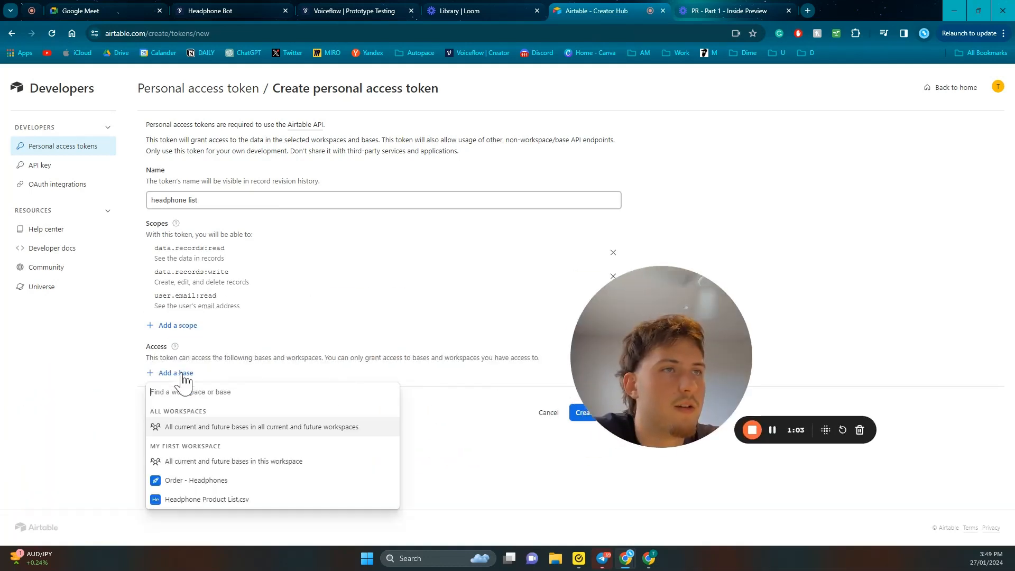
click(546, 470)
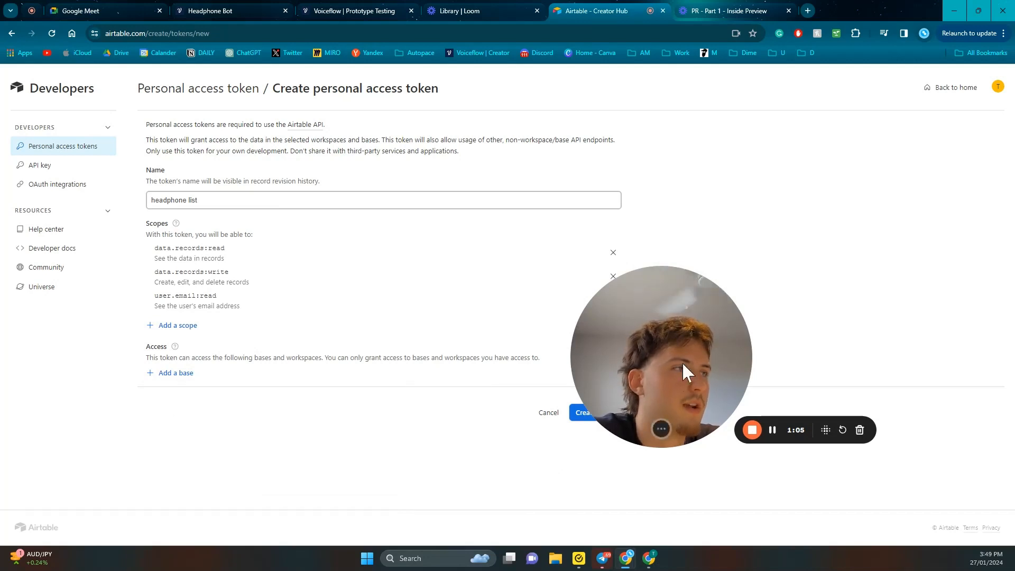
drag(686, 373, 132, 439)
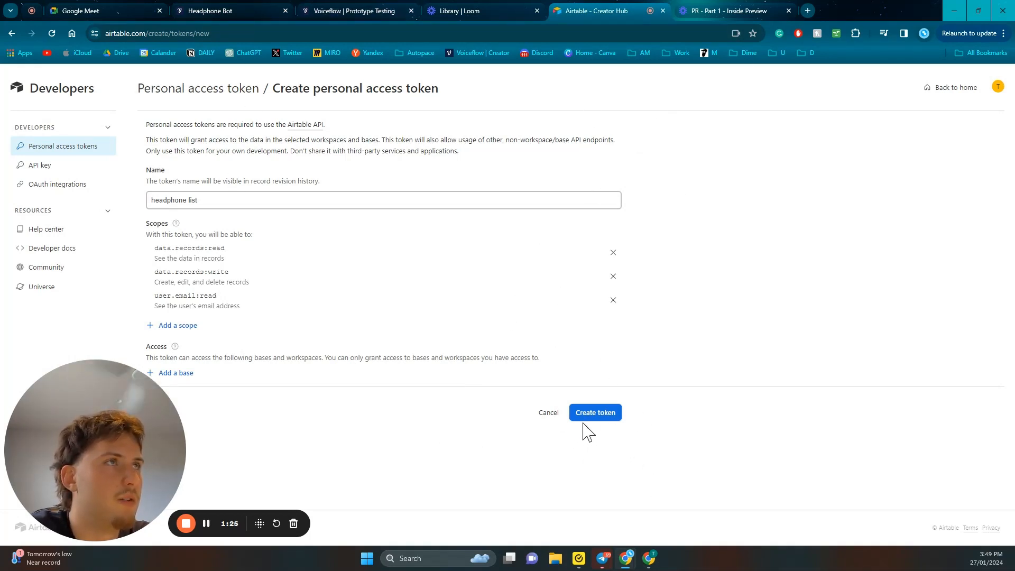
click(292, 12)
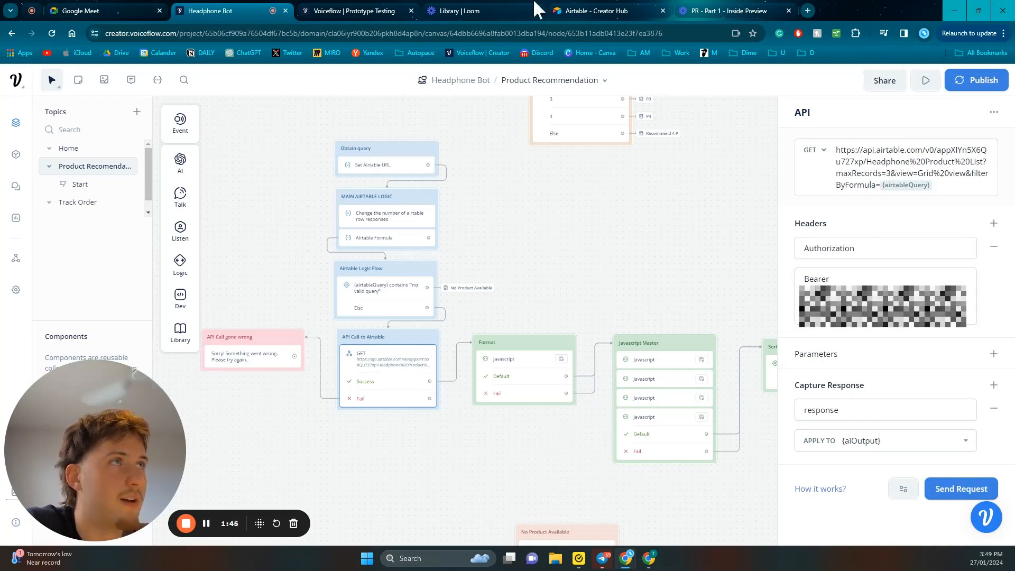
- Open the API documentation for the Headphone Product List base in Airtable and highlight the List records example request URL
click(597, 10)
click(896, 79)
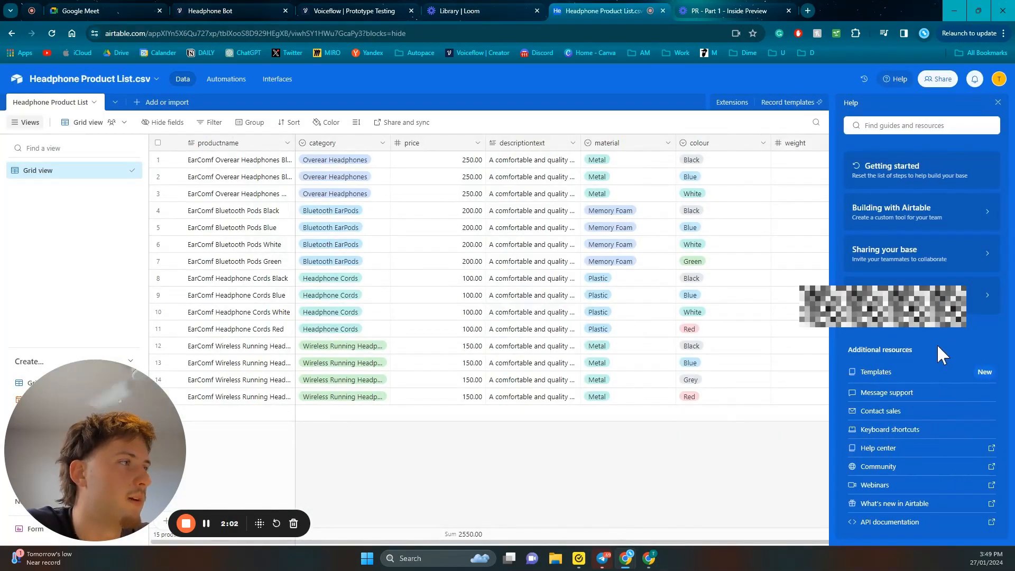
click(889, 521)
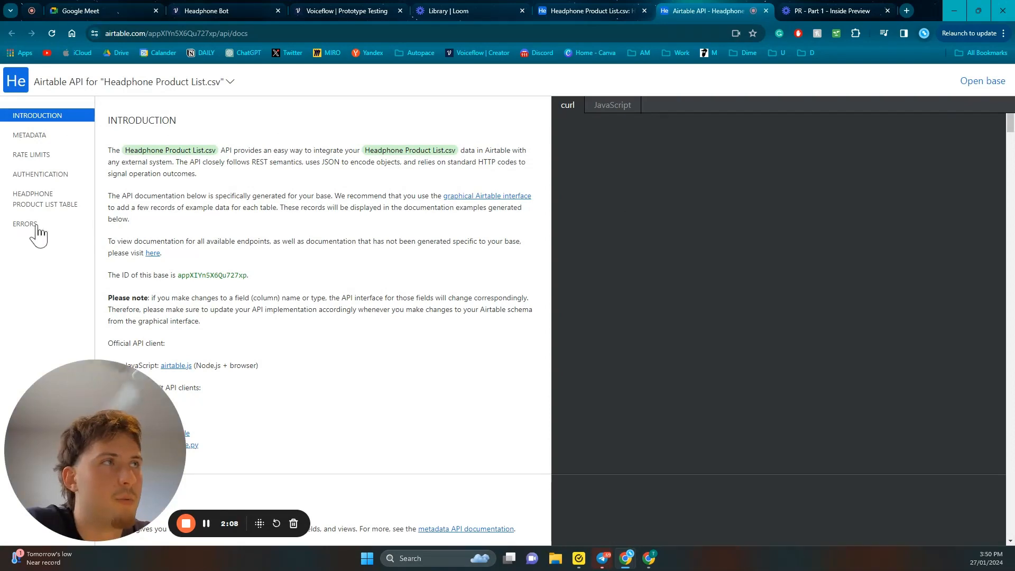
click(44, 198)
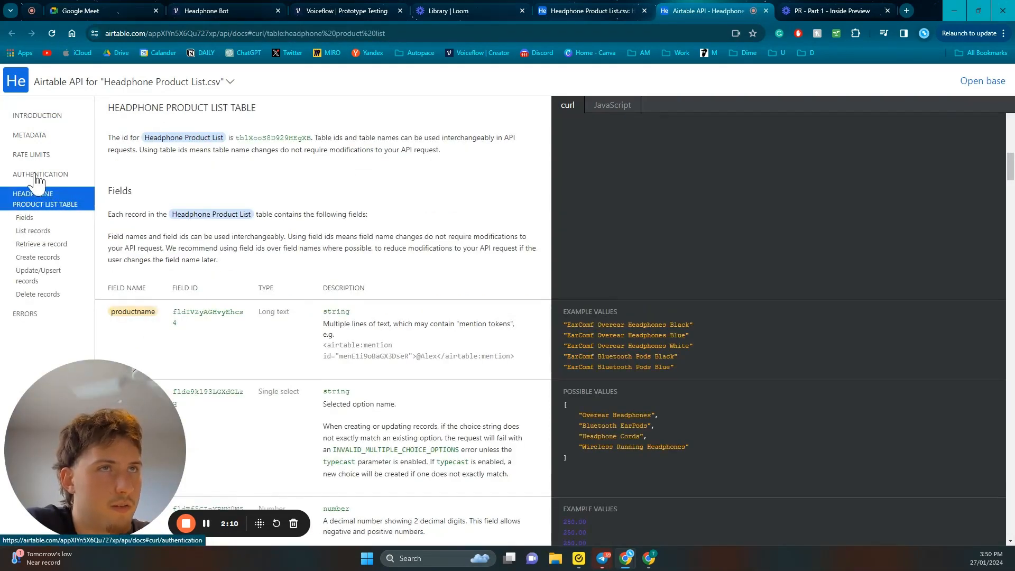
click(47, 231)
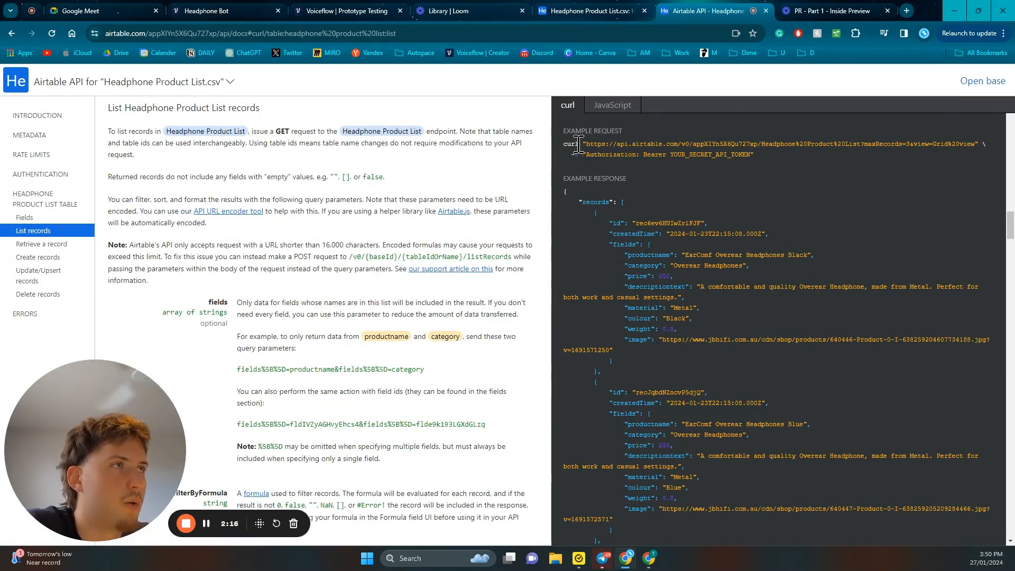
drag(588, 147, 971, 143)
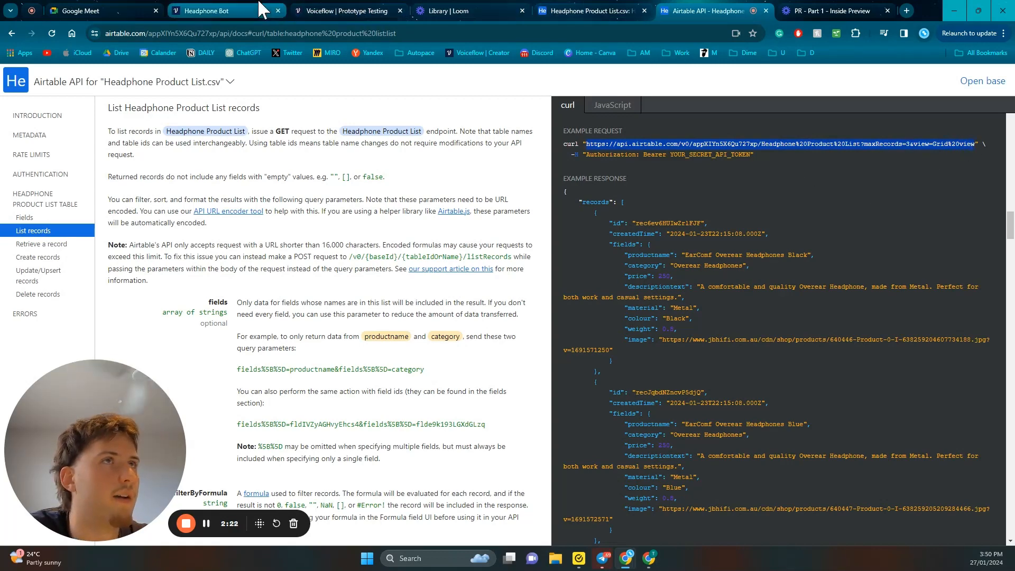
- Return to Voiceflow and compare the API step's request URL, highlighting its &filterByFormula= part
click(227, 11)
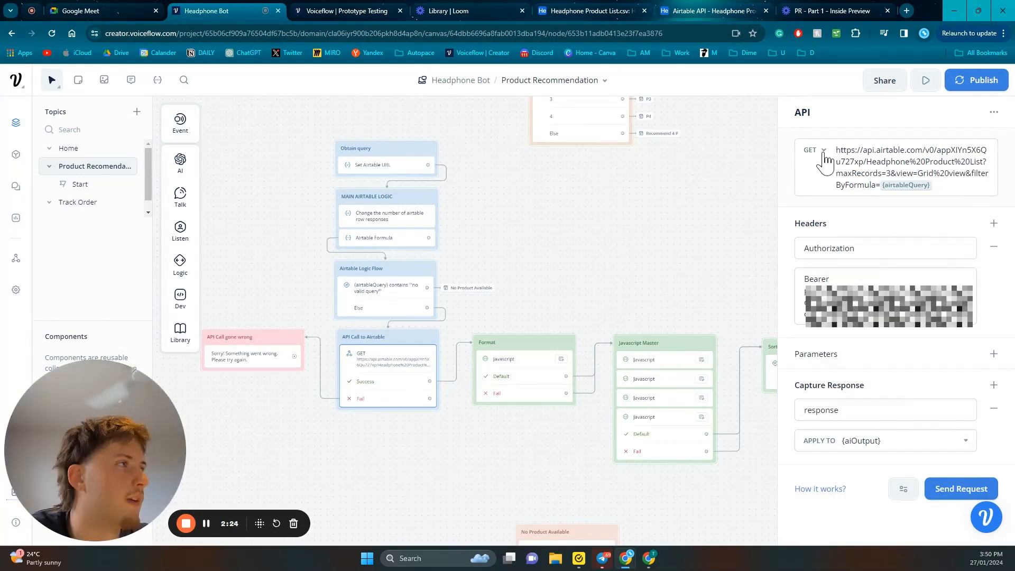
drag(838, 149, 969, 177)
click(972, 180)
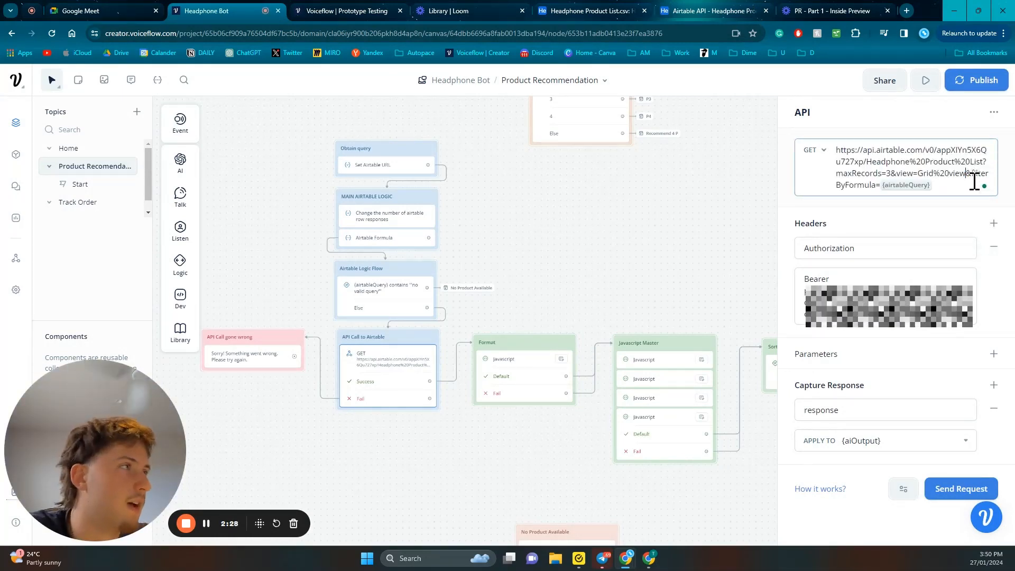
drag(967, 177, 877, 190)
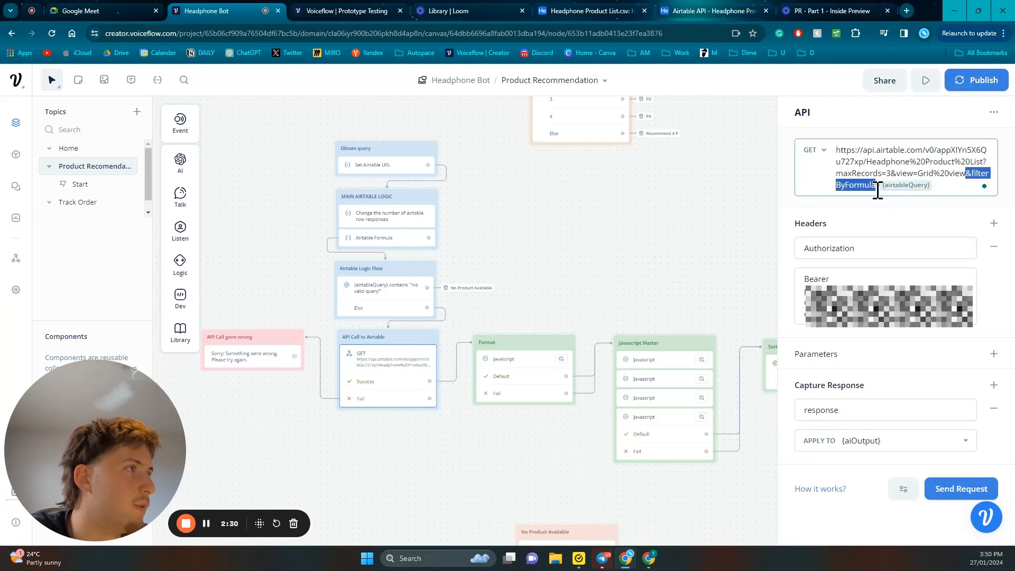
- Look up variables matching "airta" at the end of the API request URL and remove the entered text again
click(949, 184)
text({)
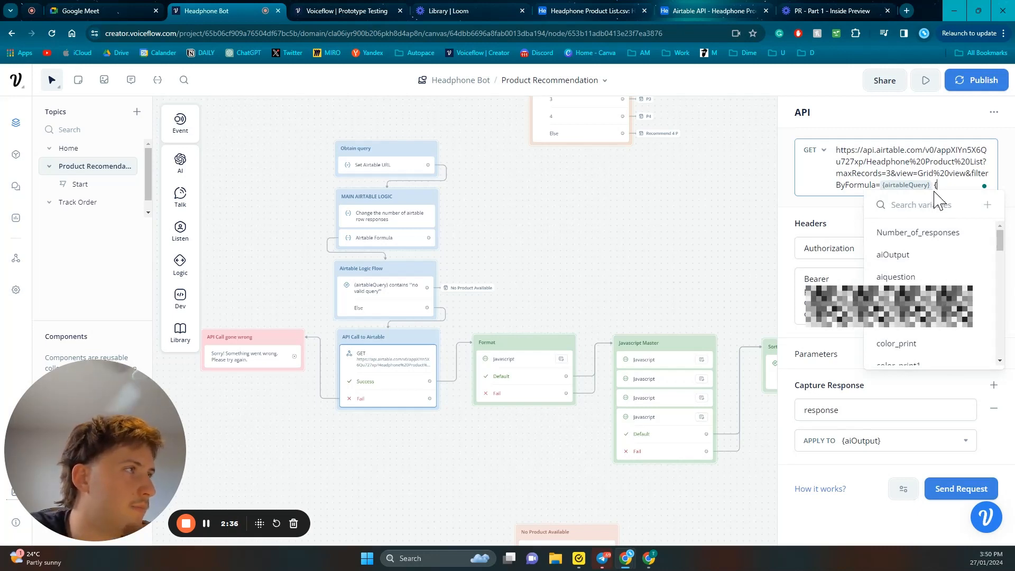
text(airta)
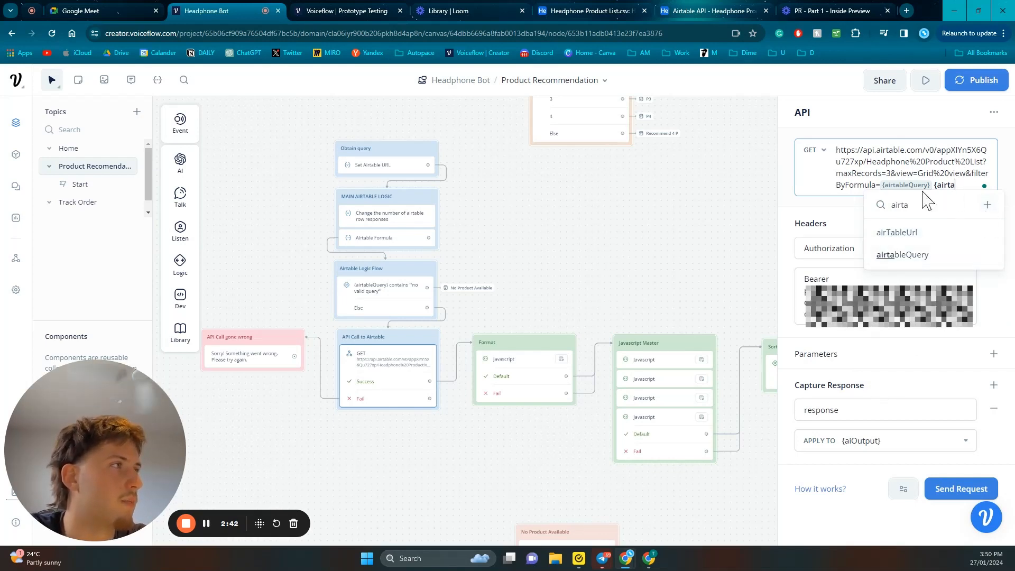
key(BackSpace)
key(BackSpace)
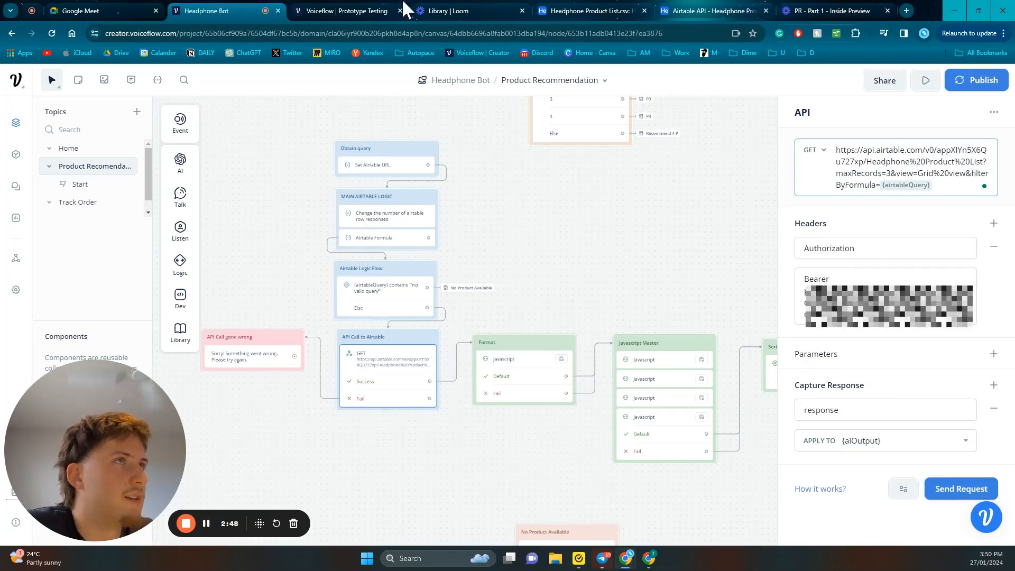
- Highlight the Bearer keyword of the authorization header in the Airtable documentation's example request, and go back to Voiceflow
click(750, 10)
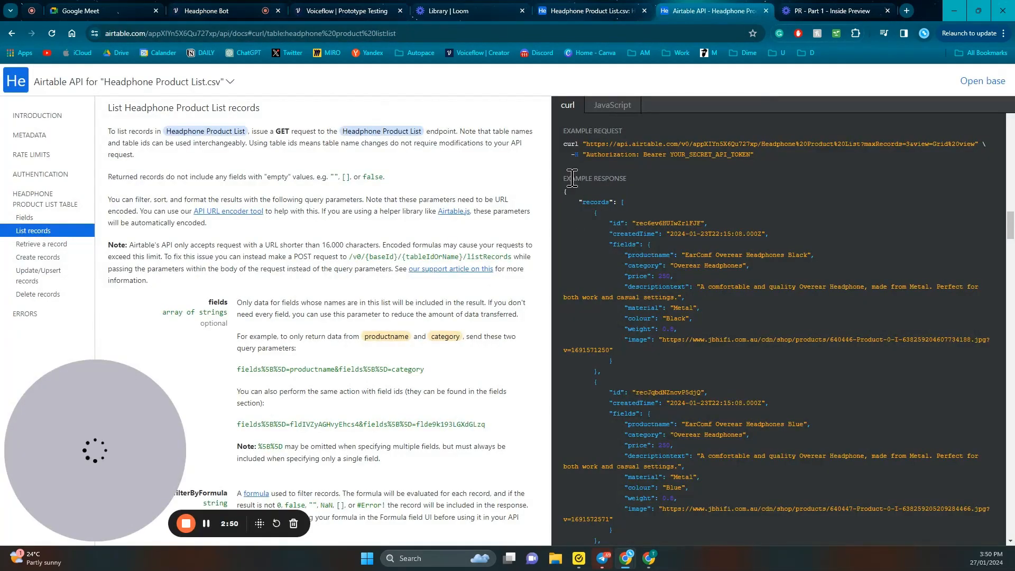
drag(588, 155, 670, 157)
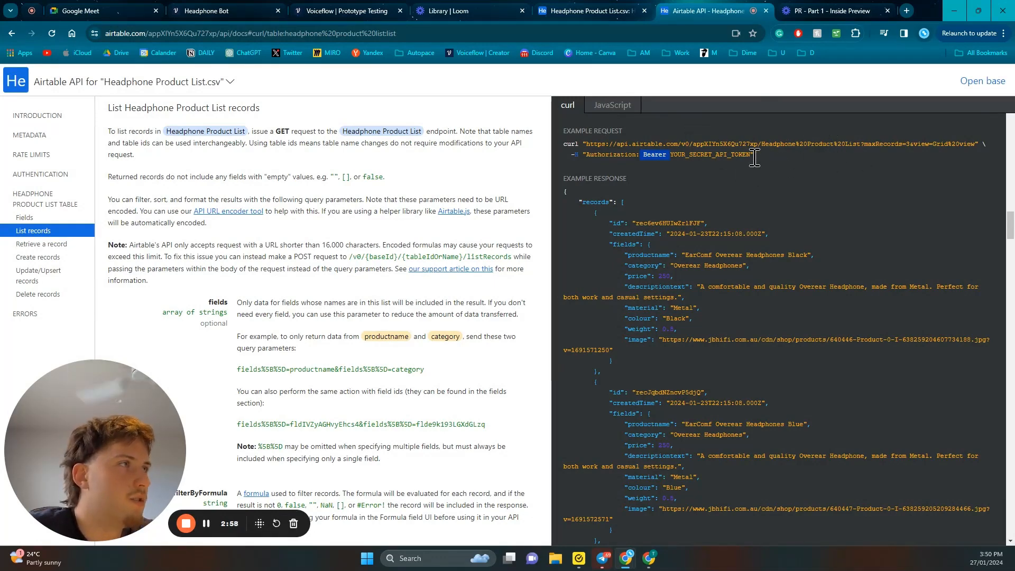
click(218, 10)
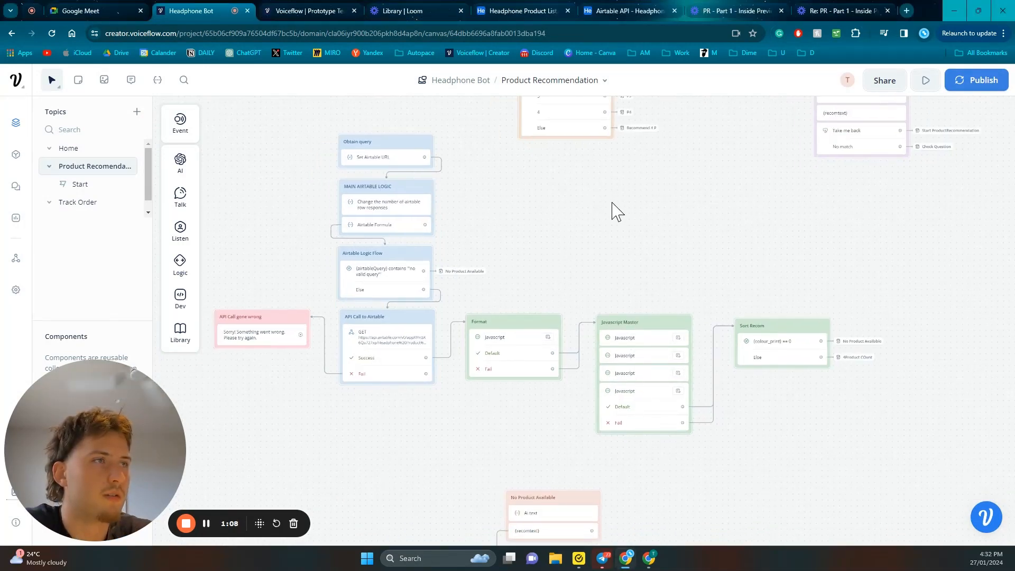
- Review the Airtable Logic Flow condition for "no valid query" and reopen the API Call to Airtable request
scroll(686, 220, left, 2)
scroll(555, 190, left, 2)
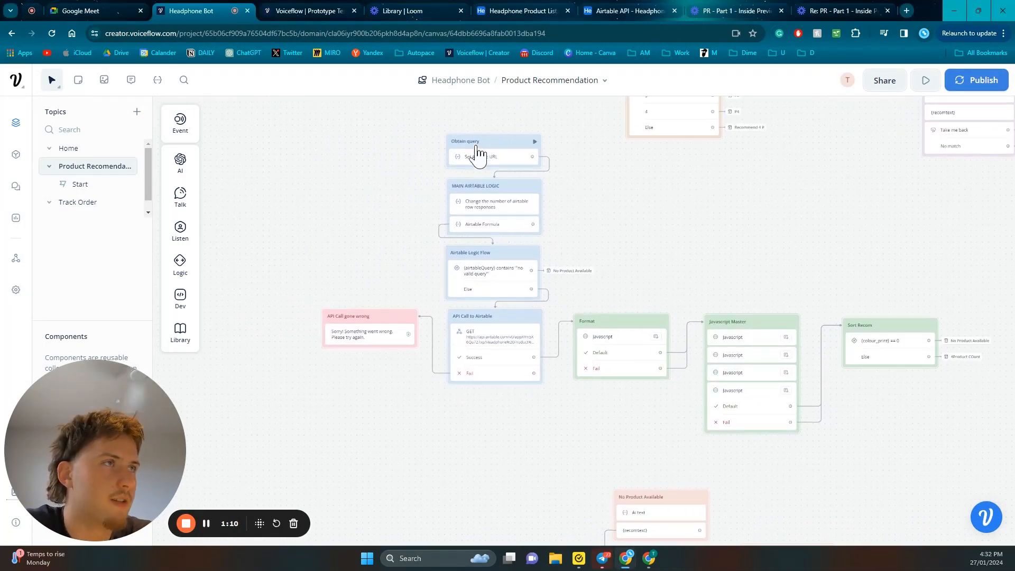
click(495, 337)
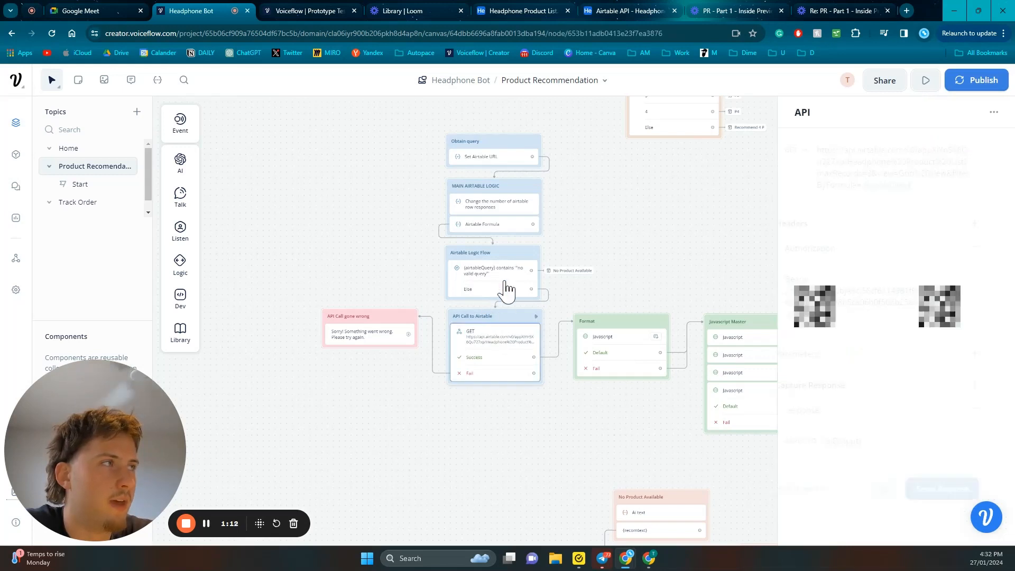
click(511, 290)
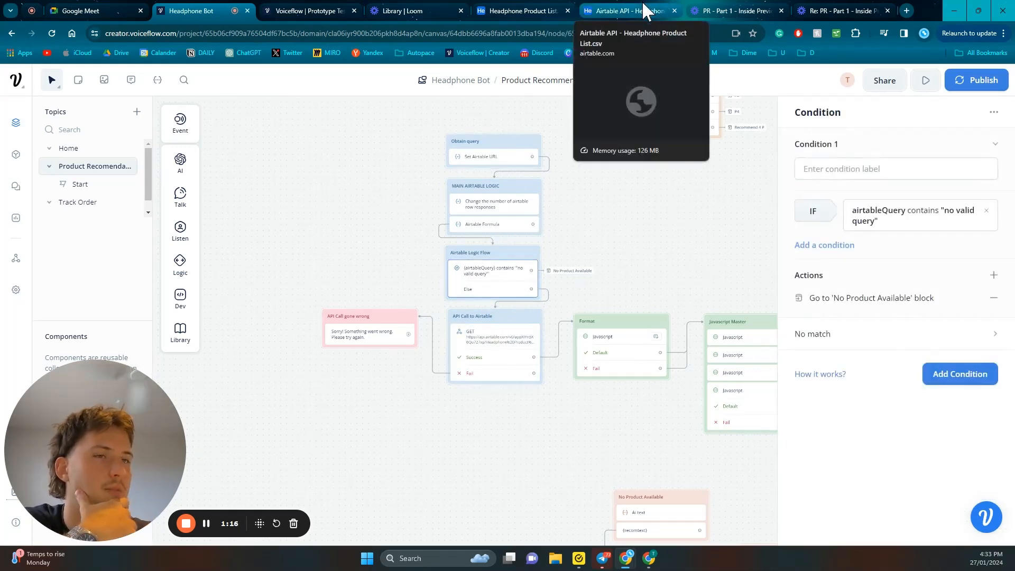
click(514, 344)
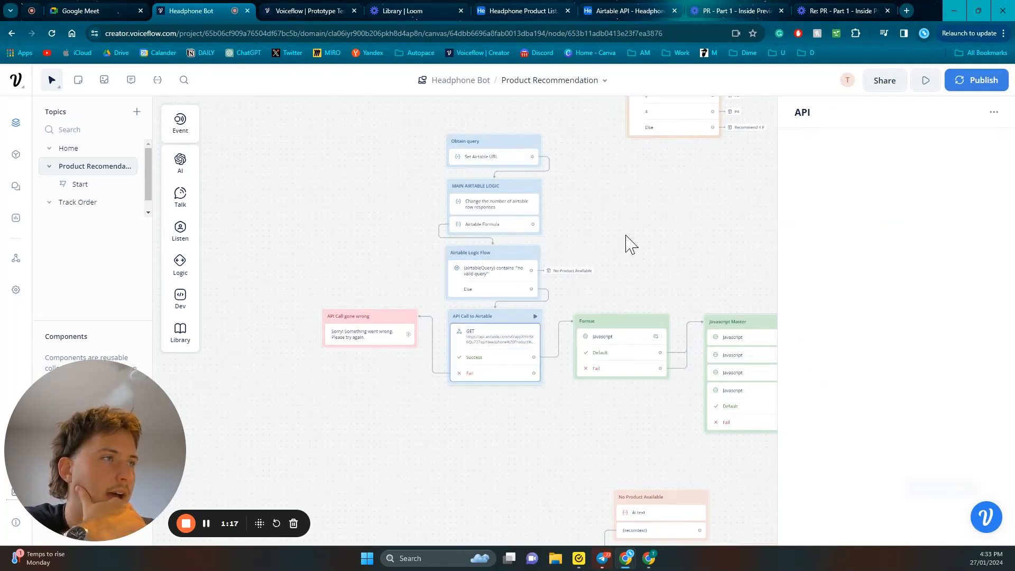
- Close the API step and open the Format block's Javascript to examine the summarizeProducts function
scroll(533, 240, right, 5)
click(640, 226)
drag(638, 255, 743, 217)
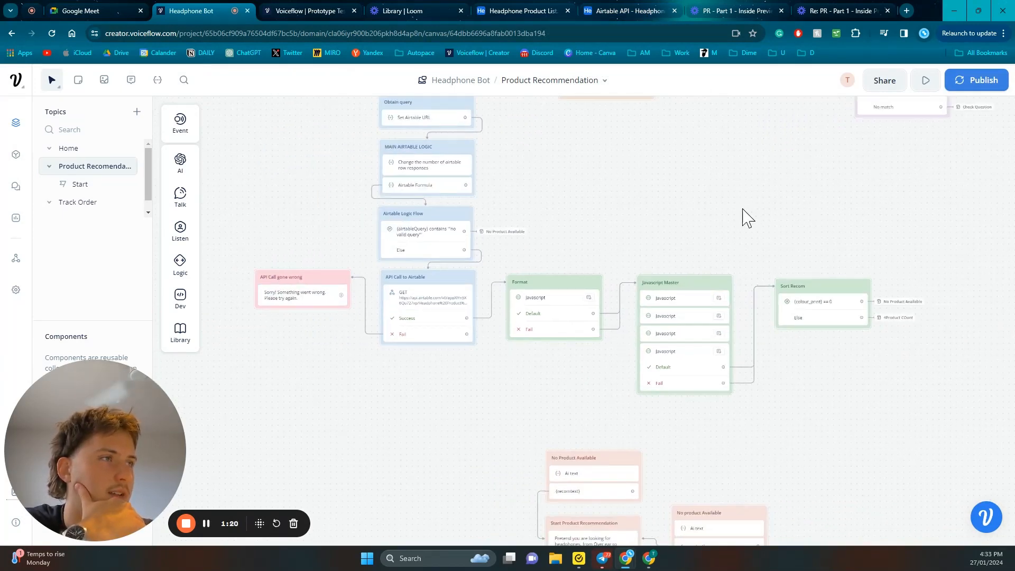
click(573, 300)
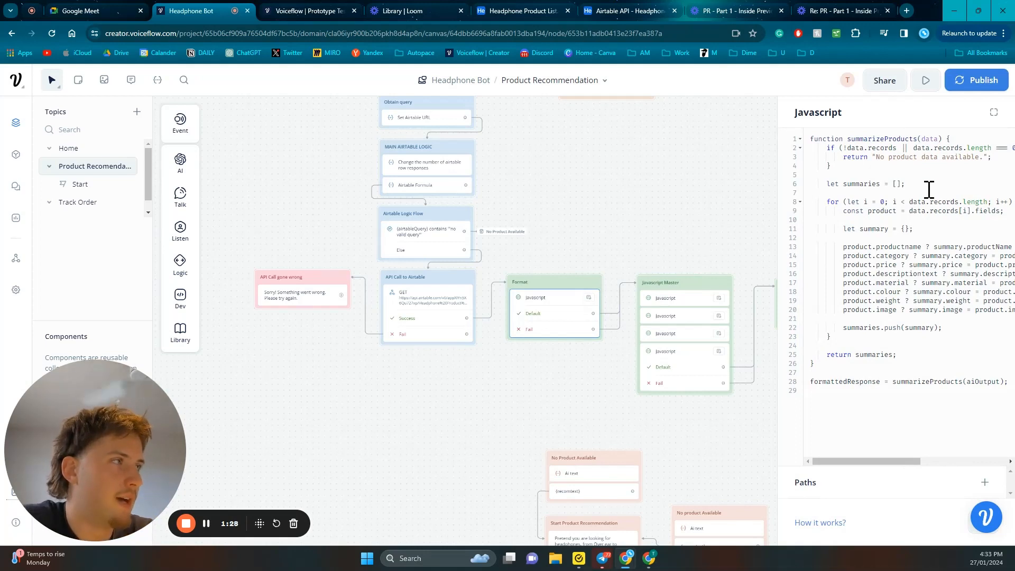
- Open the first two scripts of the Javascript Master block to examine the product variables they set, and close the editor
drag(759, 216, 554, 208)
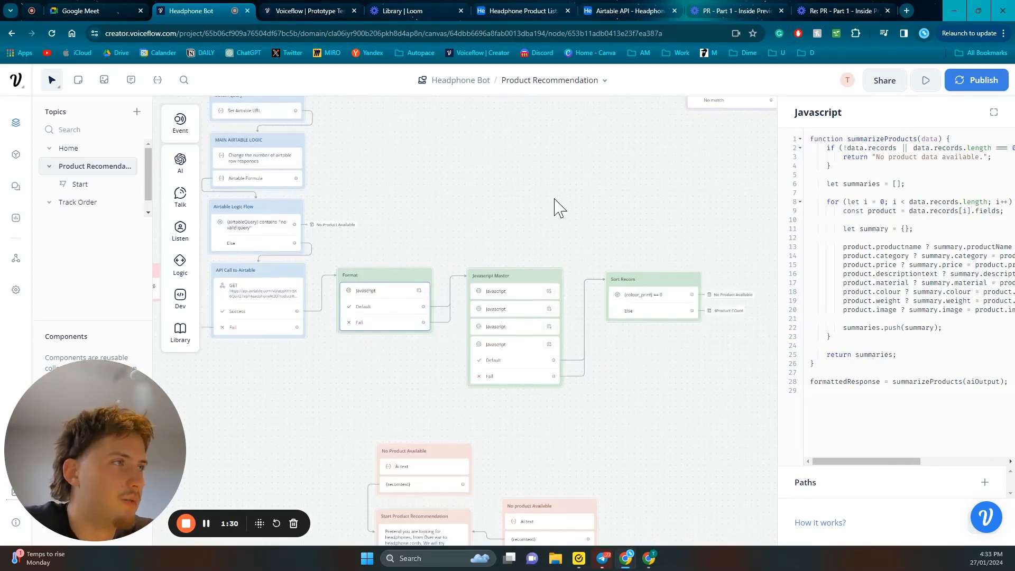
click(526, 292)
click(522, 310)
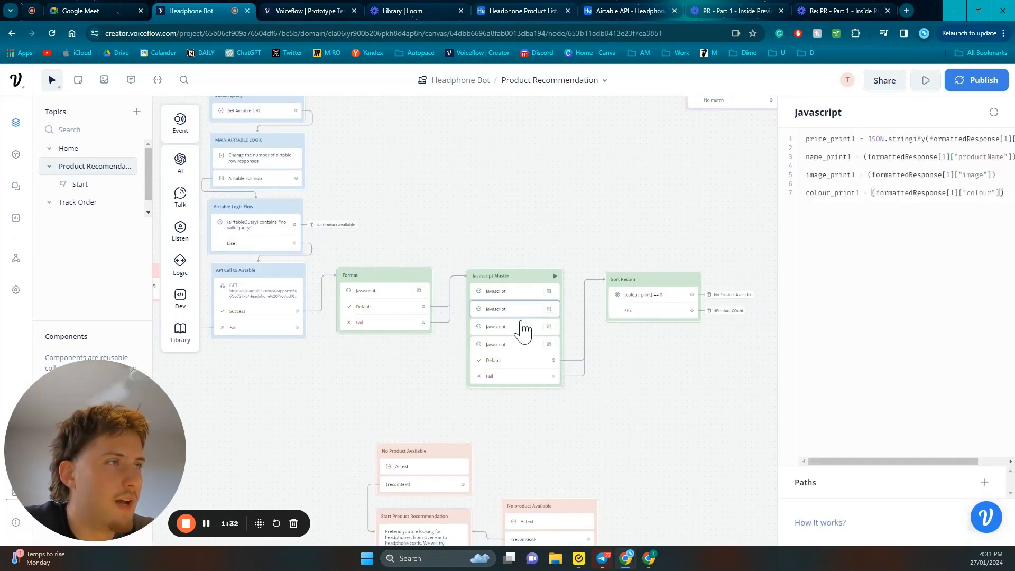
drag(589, 220, 641, 248)
drag(546, 243, 653, 224)
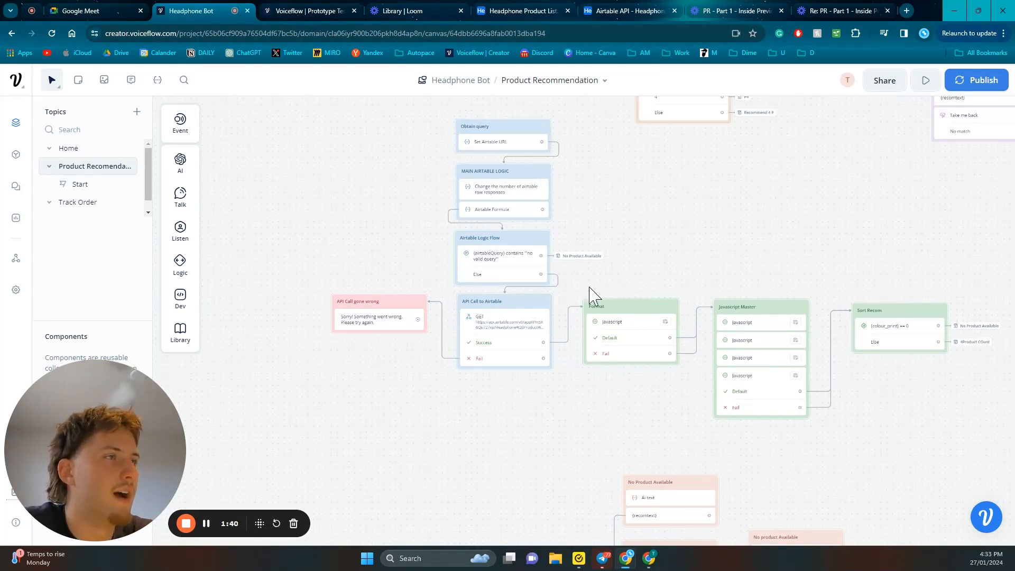
- Examine the path from the Sort Recom condition to the 4 Product Count block and its numbered branches
drag(739, 247, 639, 246)
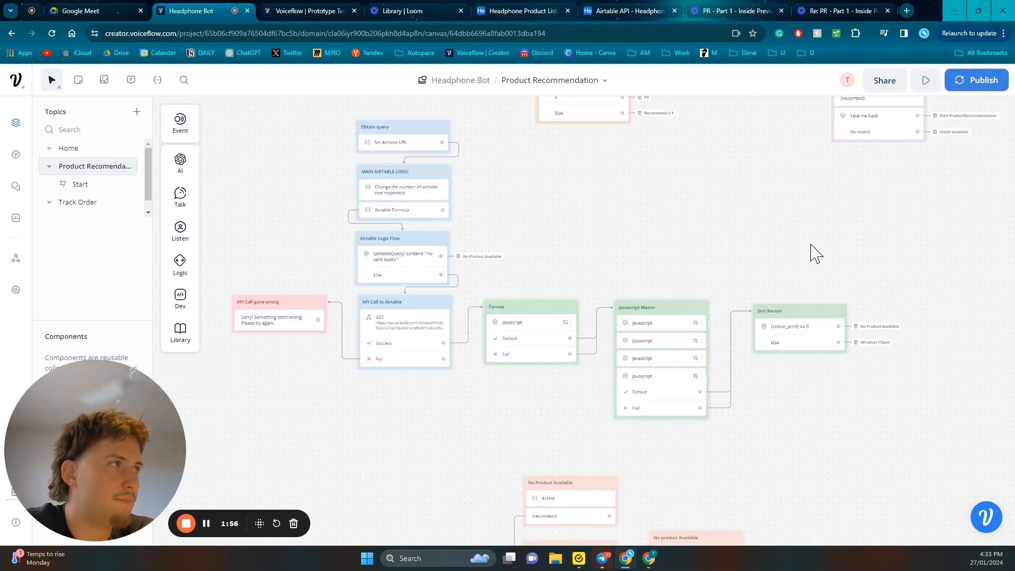
scroll(814, 254, up, 2)
scroll(824, 256, right, 2)
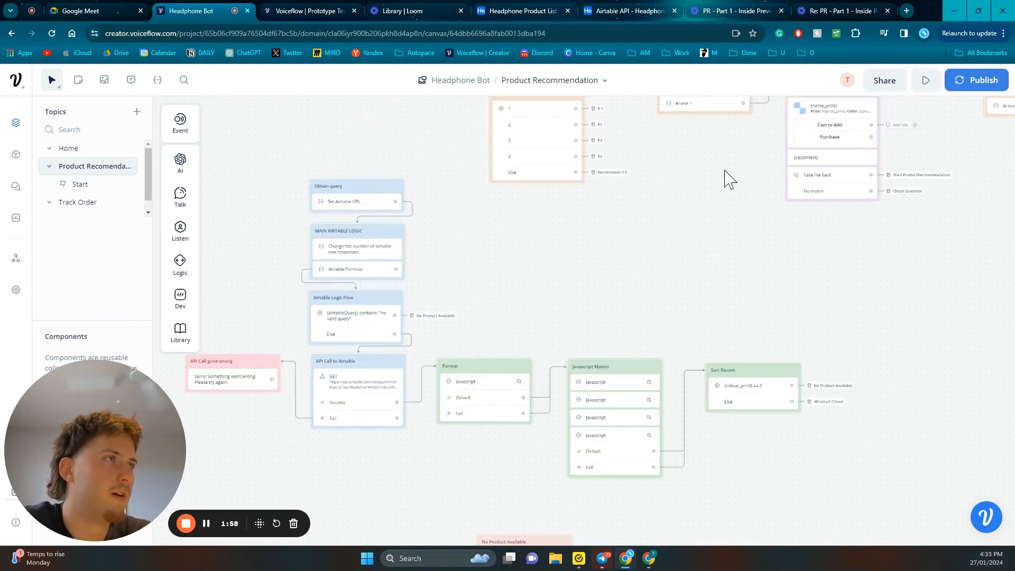
drag(705, 227, 689, 278)
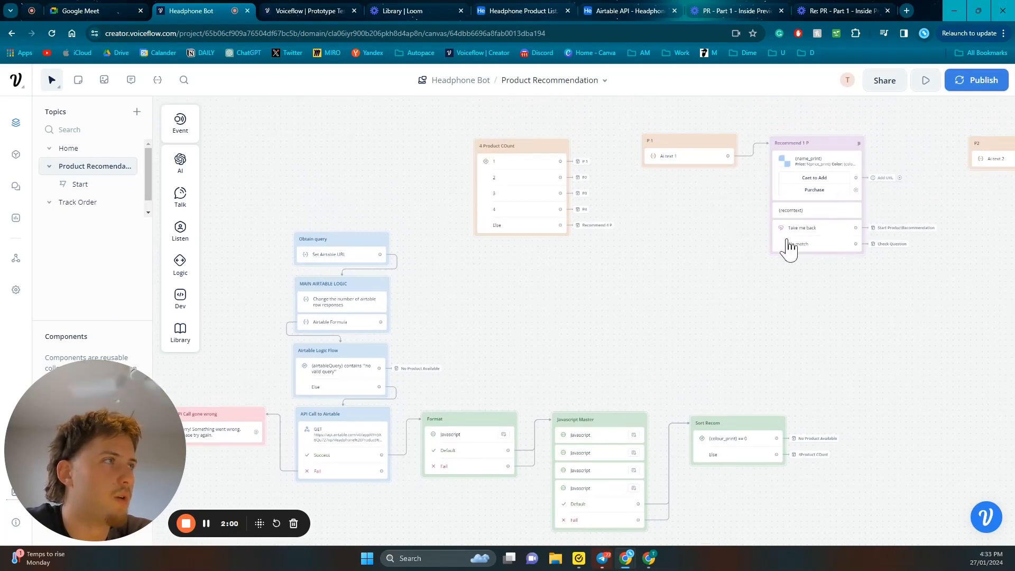
drag(708, 239, 695, 284)
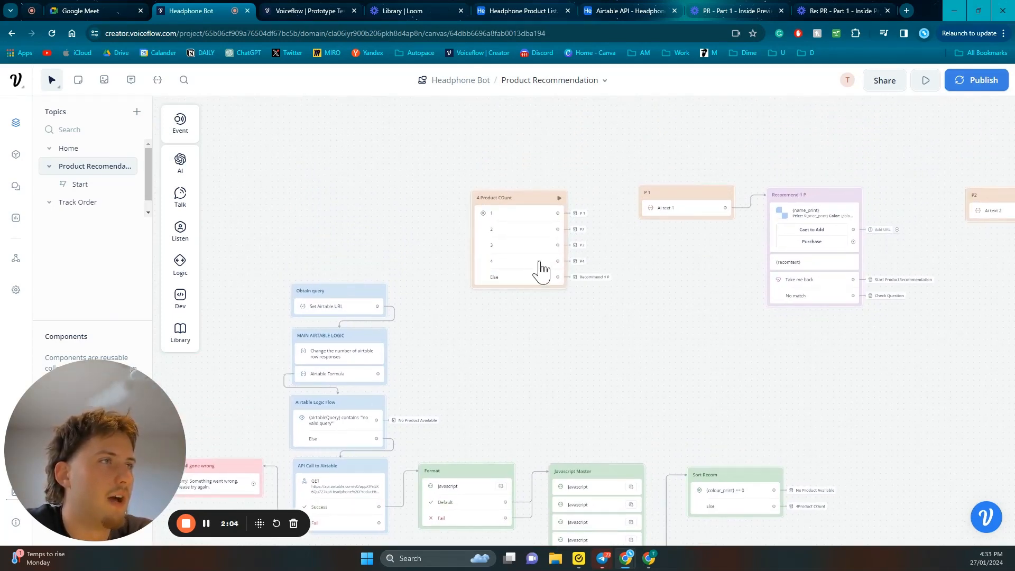
drag(664, 333, 624, 304)
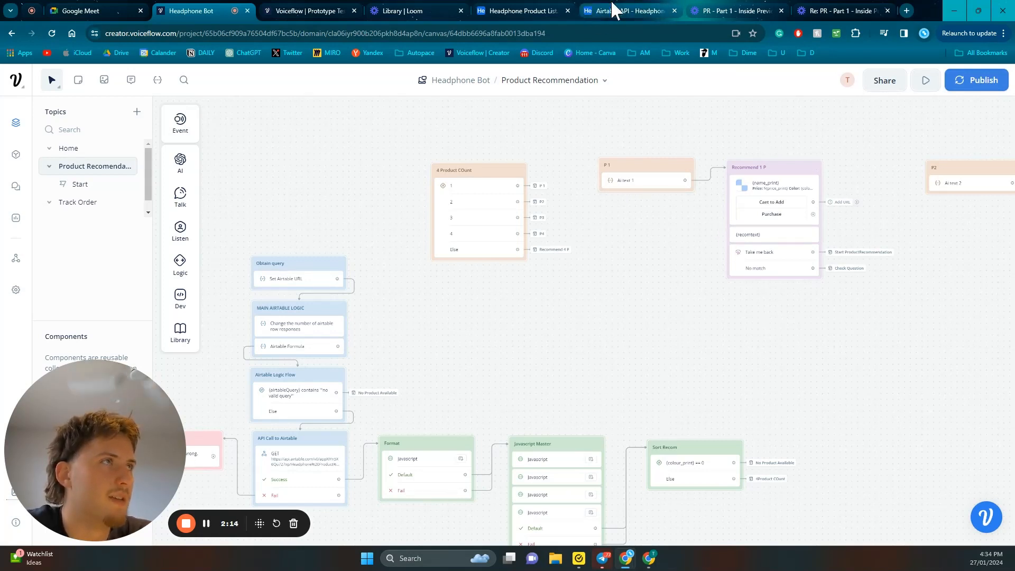
drag(735, 357, 534, 358)
drag(532, 358, 727, 353)
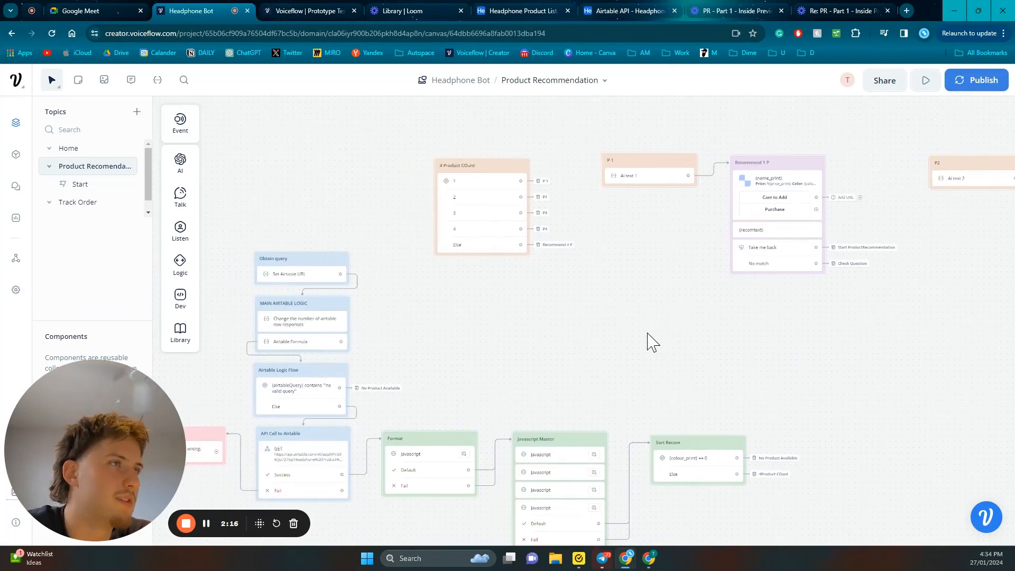
drag(651, 341, 724, 316)
drag(600, 325, 595, 265)
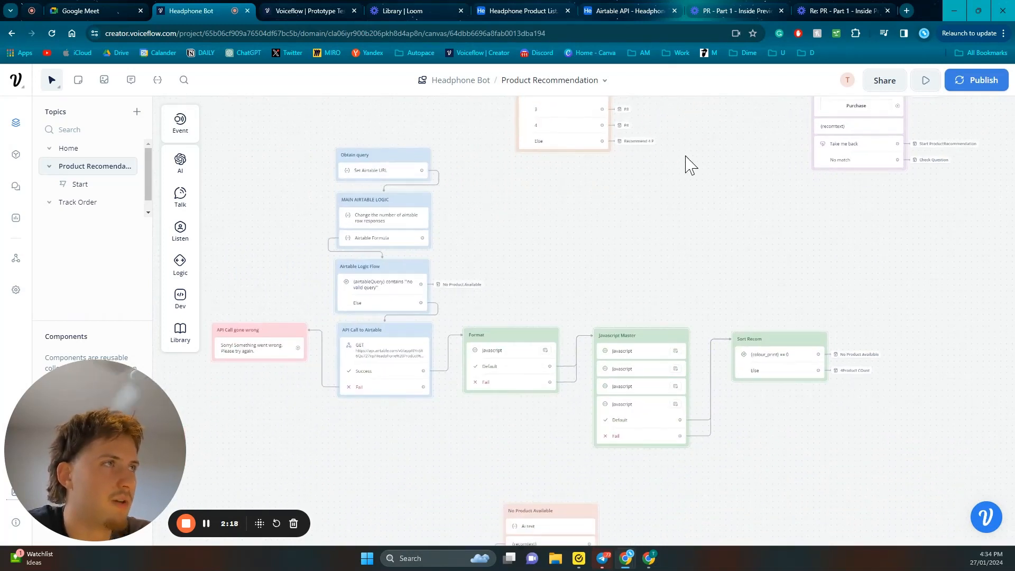
drag(708, 132, 679, 200)
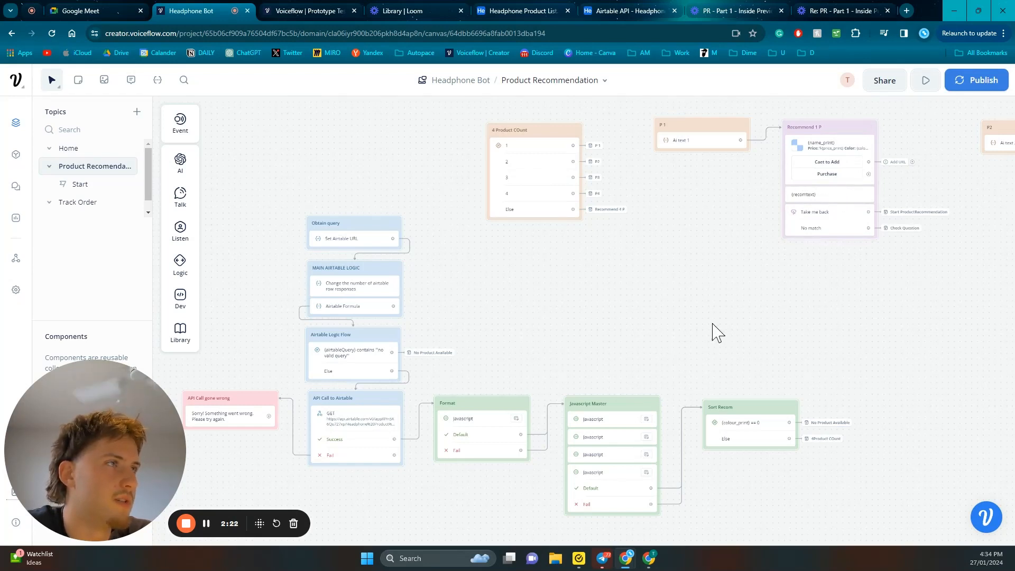
drag(552, 321, 643, 299)
drag(782, 273, 721, 267)
drag(702, 319, 768, 247)
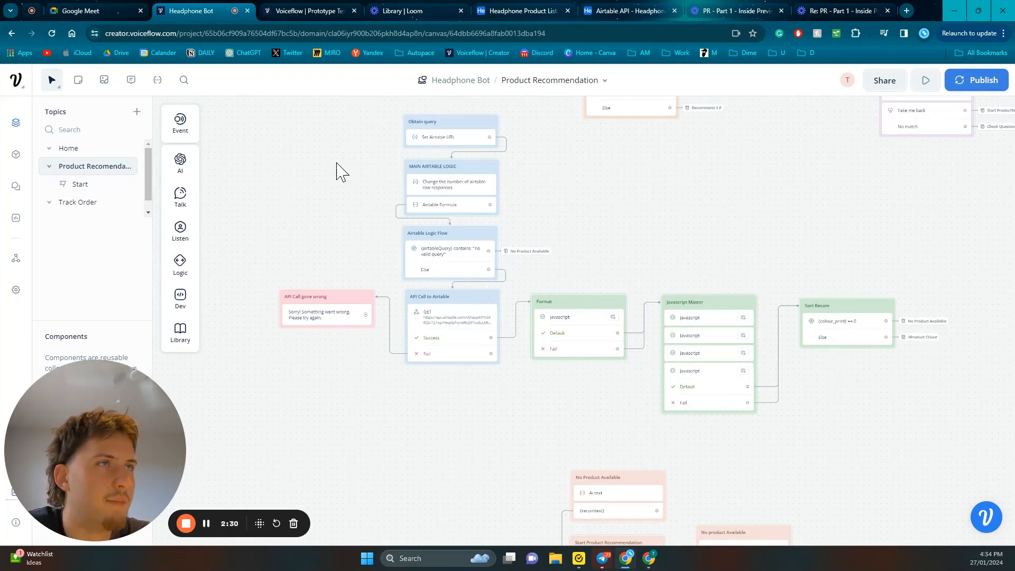
scroll(732, 233, up, 2)
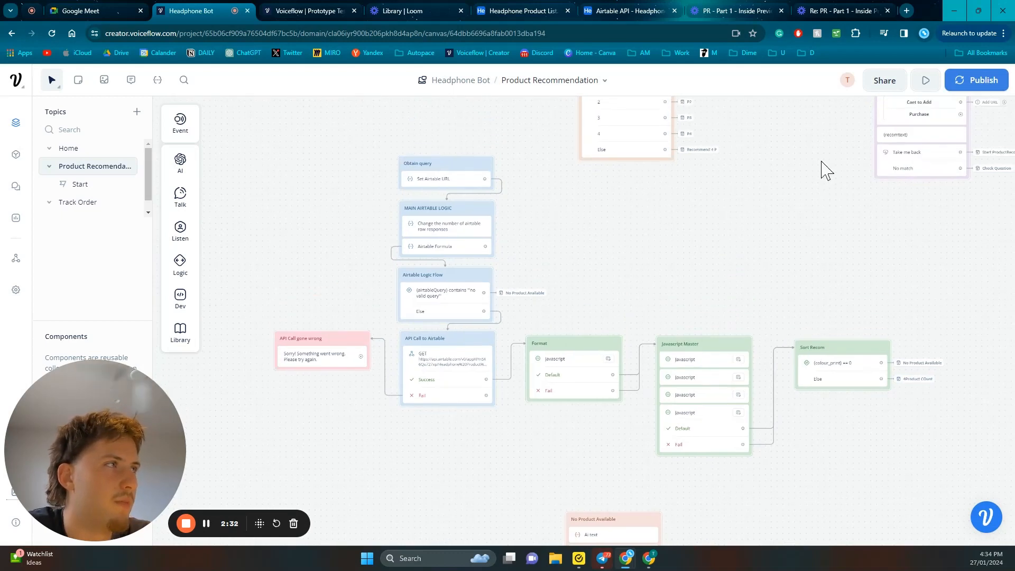
drag(790, 172, 752, 254)
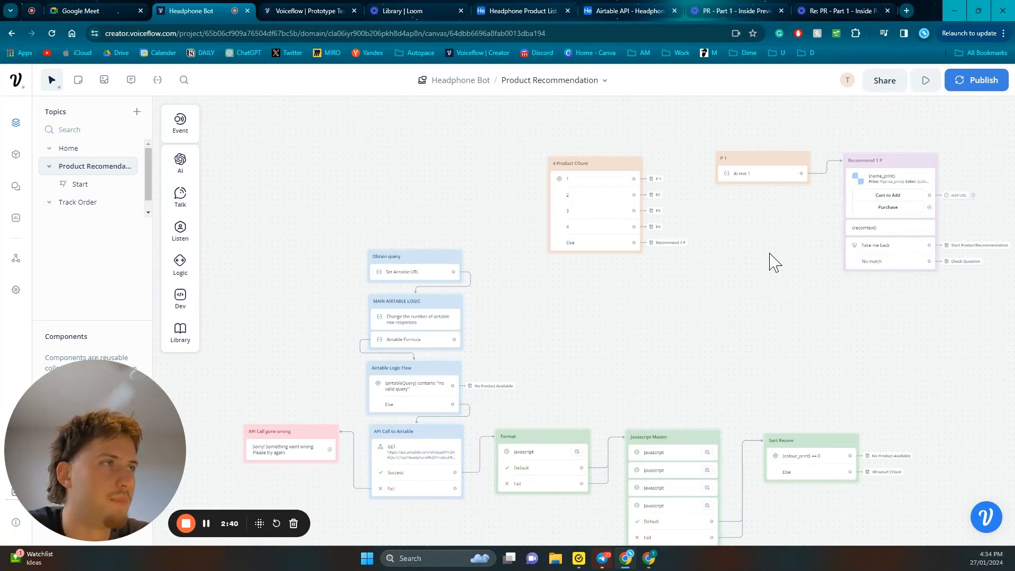
drag(697, 370, 710, 290)
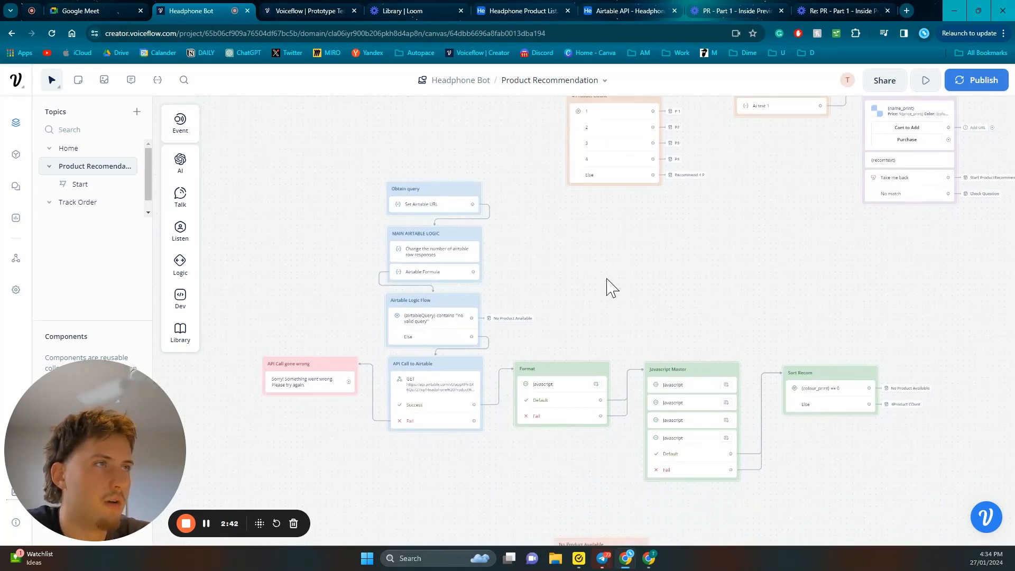
drag(607, 288, 685, 280)
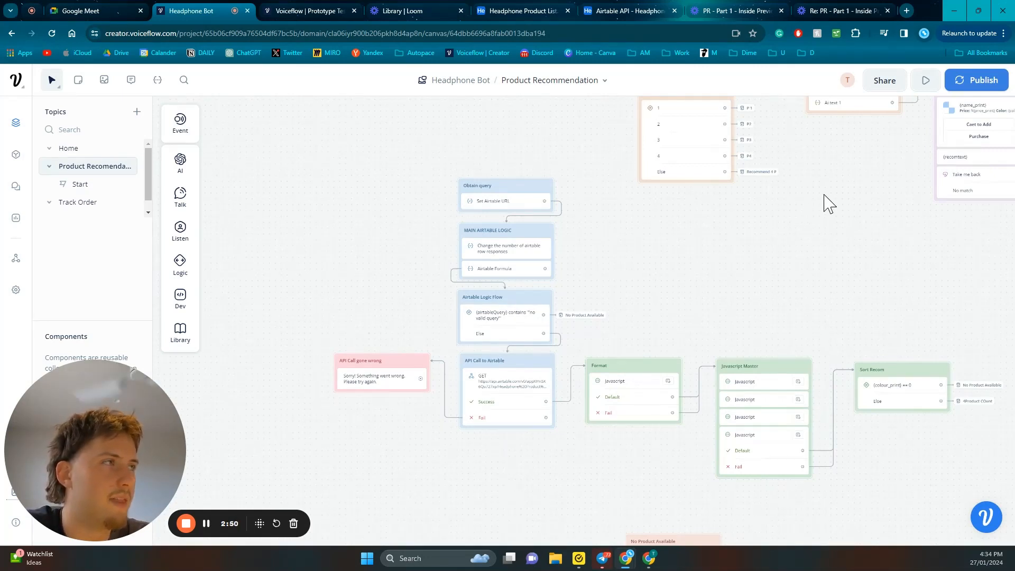
scroll(790, 288, up, 3)
scroll(829, 311, left, 5)
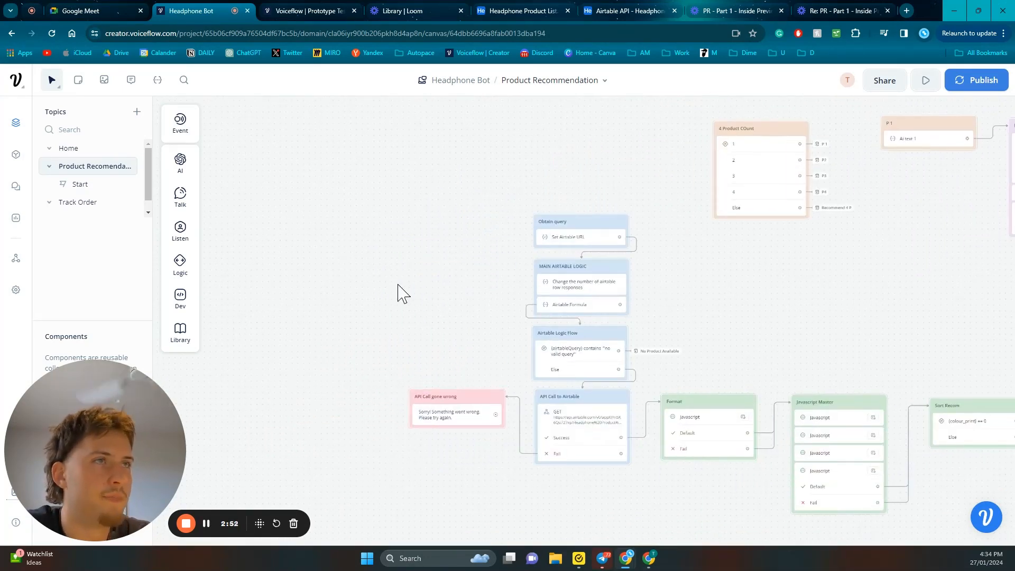
scroll(670, 290, right, 5)
scroll(734, 340, up, 2)
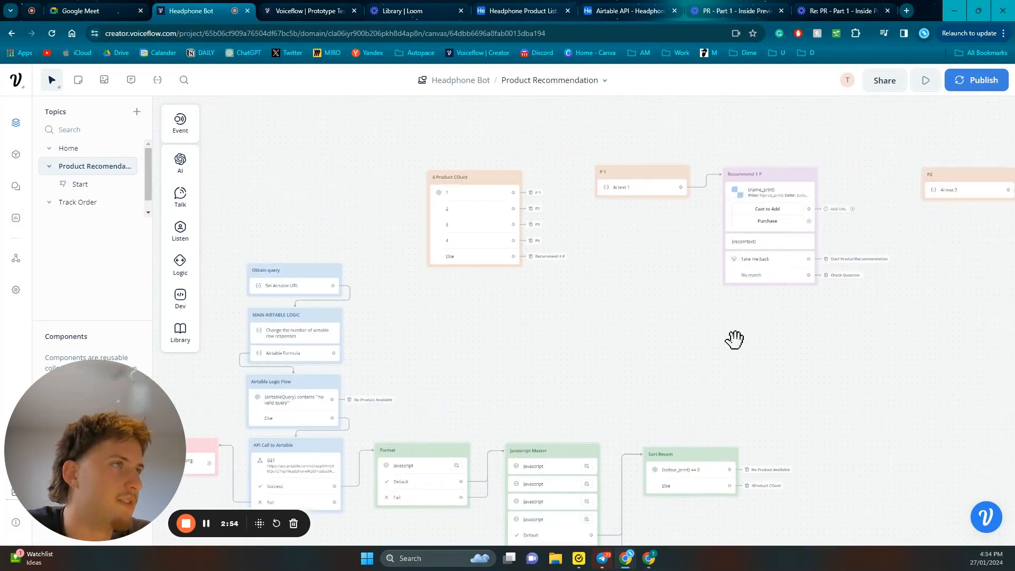
scroll(707, 317, left, 3)
scroll(707, 317, down, 3)
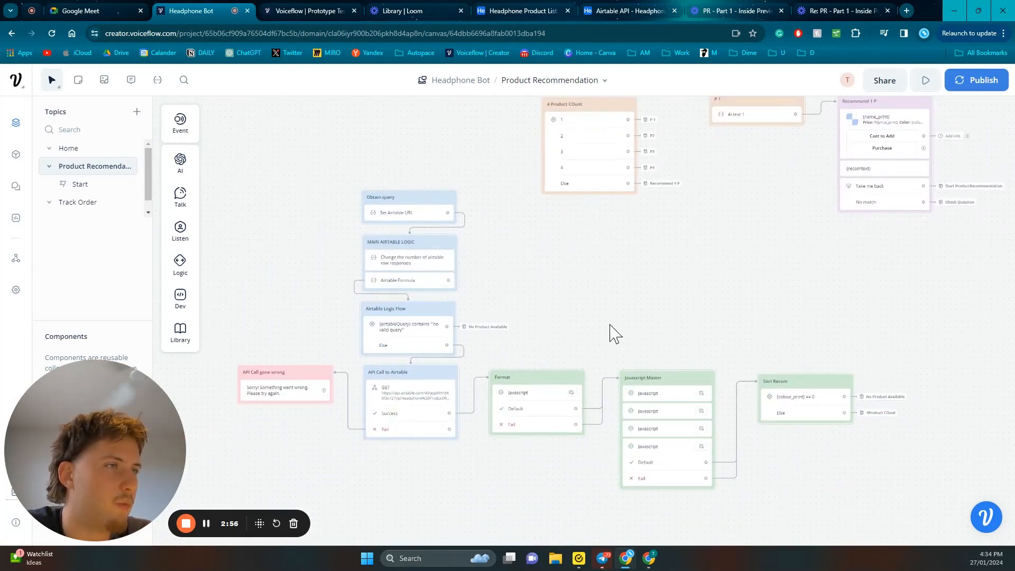
scroll(612, 333, left, 3)
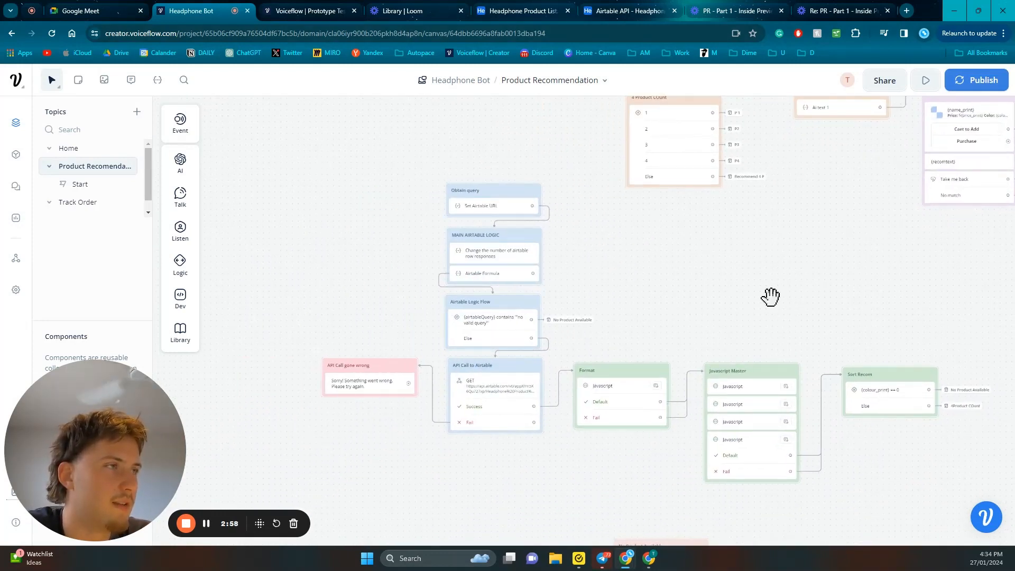
scroll(761, 296, right, 5)
scroll(552, 317, left, 4)
scroll(745, 317, right, 4)
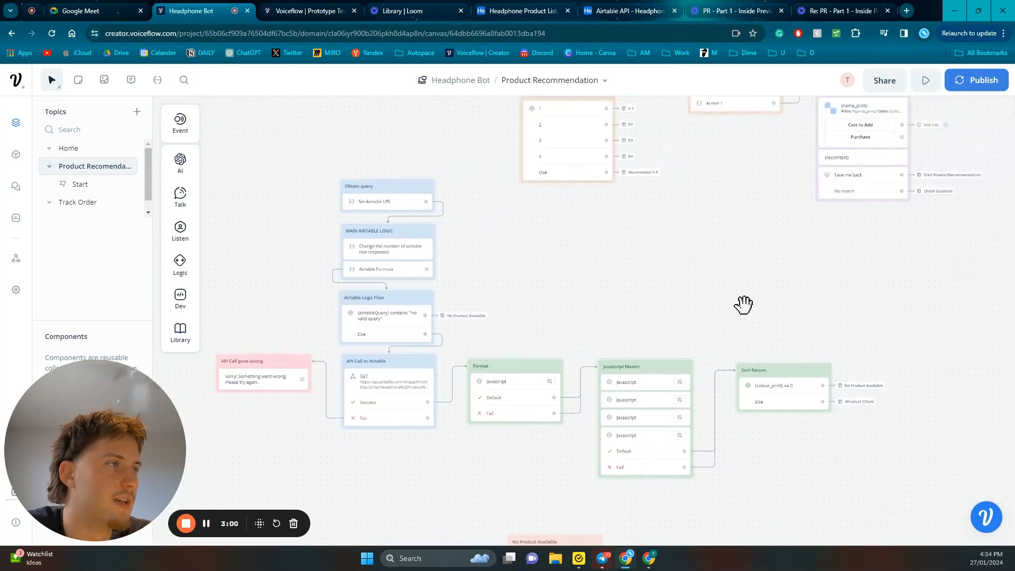
scroll(824, 317, right, 4)
scroll(824, 317, up, 3)
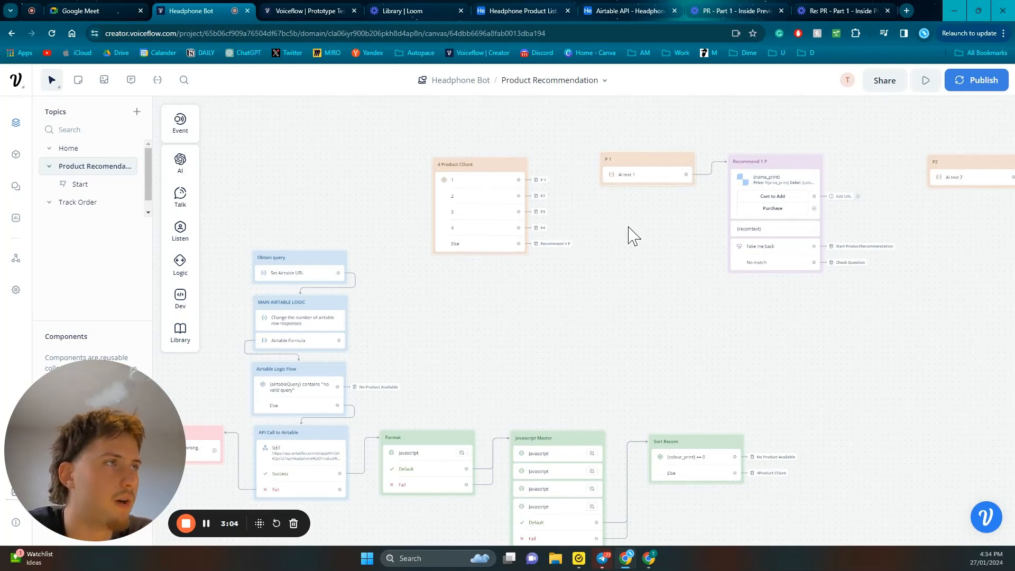
- Examine the recommendation blocks from Recommend 1 P to Recommend 4 P and the product cards each one contains
scroll(629, 235, right, 4)
scroll(629, 235, up, 2)
scroll(826, 294, right, 1)
scroll(797, 308, right, 3)
scroll(797, 308, up, 2)
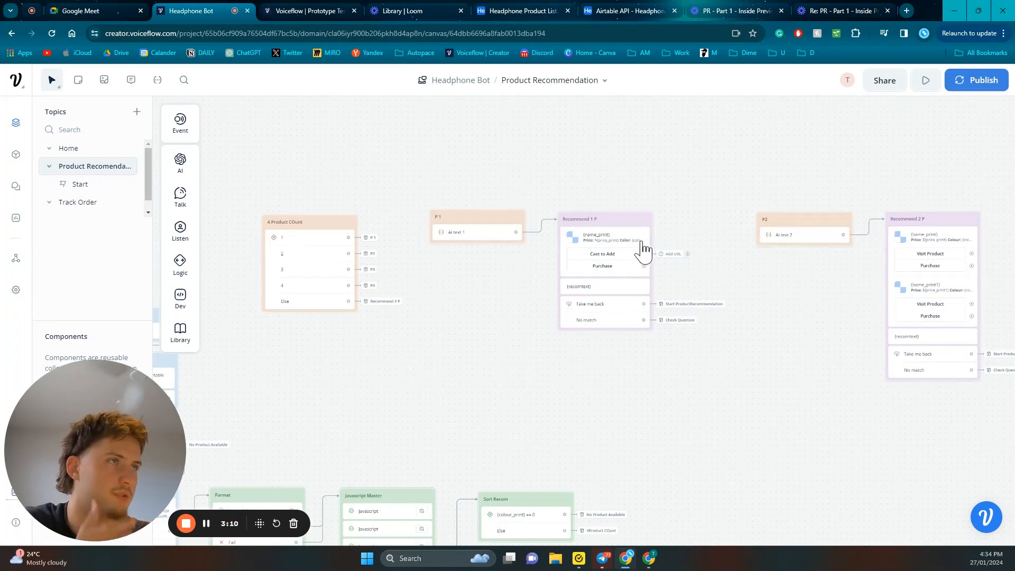
scroll(687, 270, right, 2)
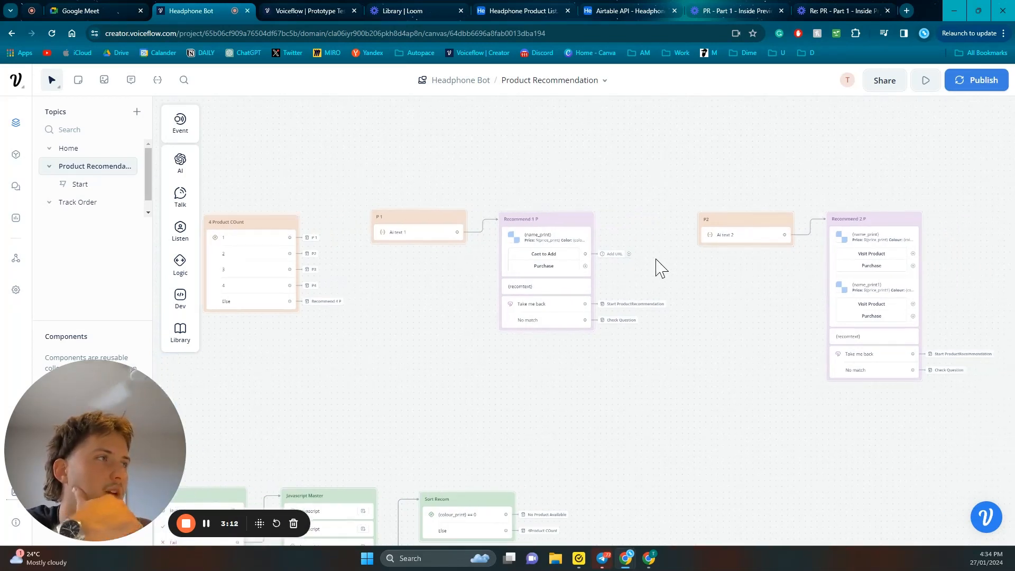
scroll(679, 272, right, 3)
scroll(819, 287, right, 5)
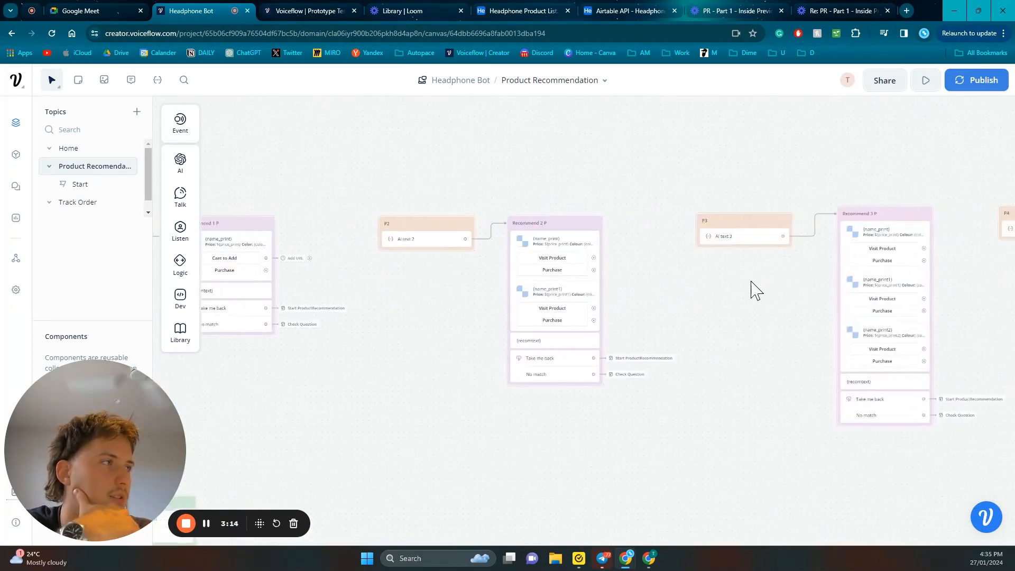
drag(971, 292, 675, 276)
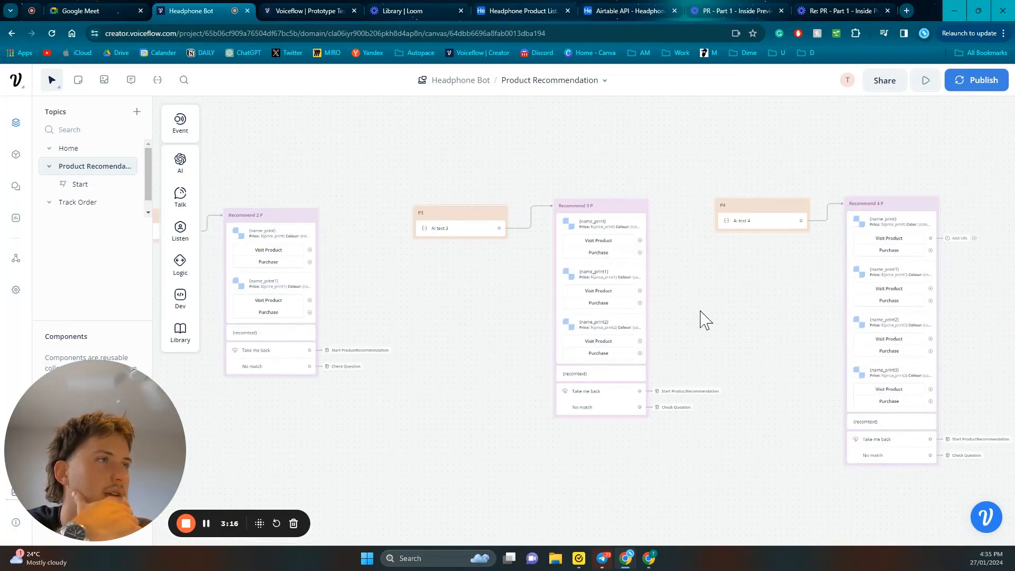
- Rename the Visit Product button on the {name_print} card of the Recommend 3 P carousel to "Add to Cart"
drag(705, 320, 774, 311)
click(700, 222)
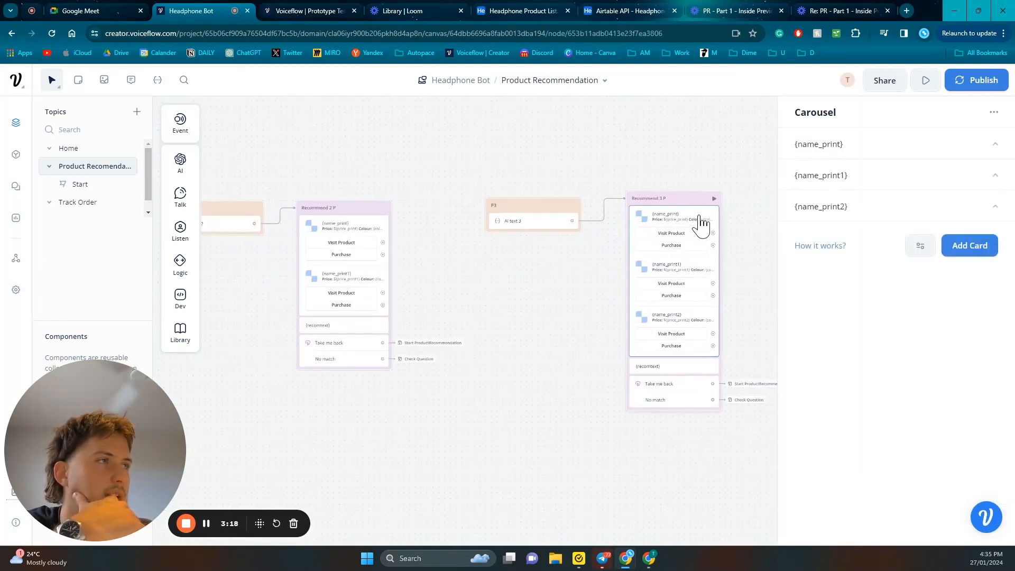
click(859, 151)
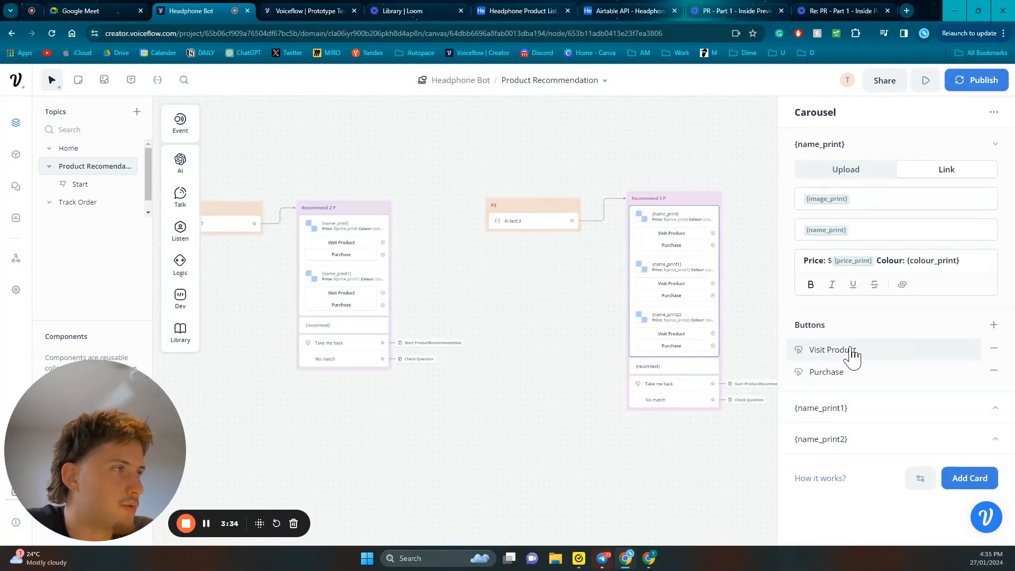
click(888, 358)
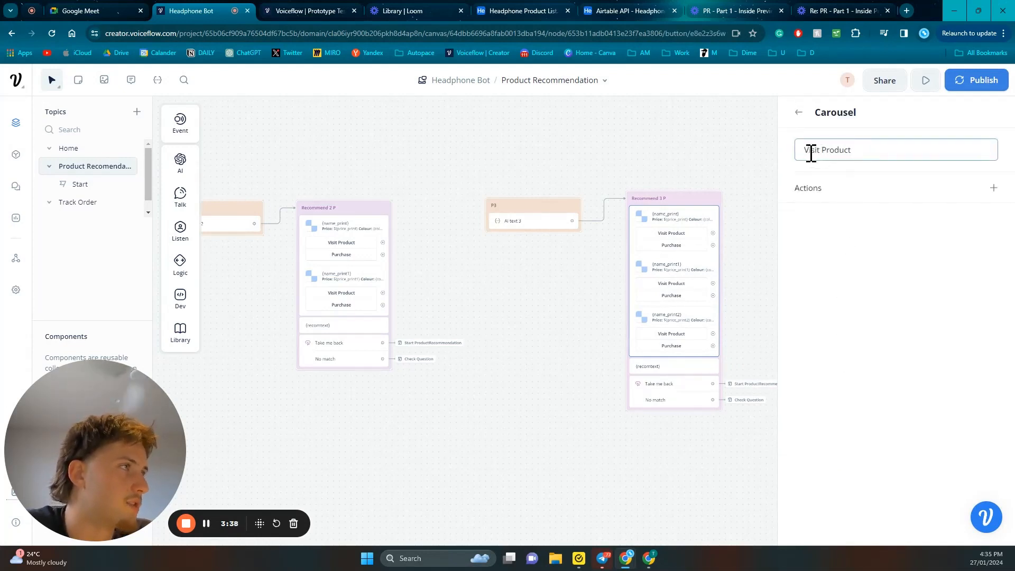
drag(865, 151, 796, 158)
text(Add to Cart)
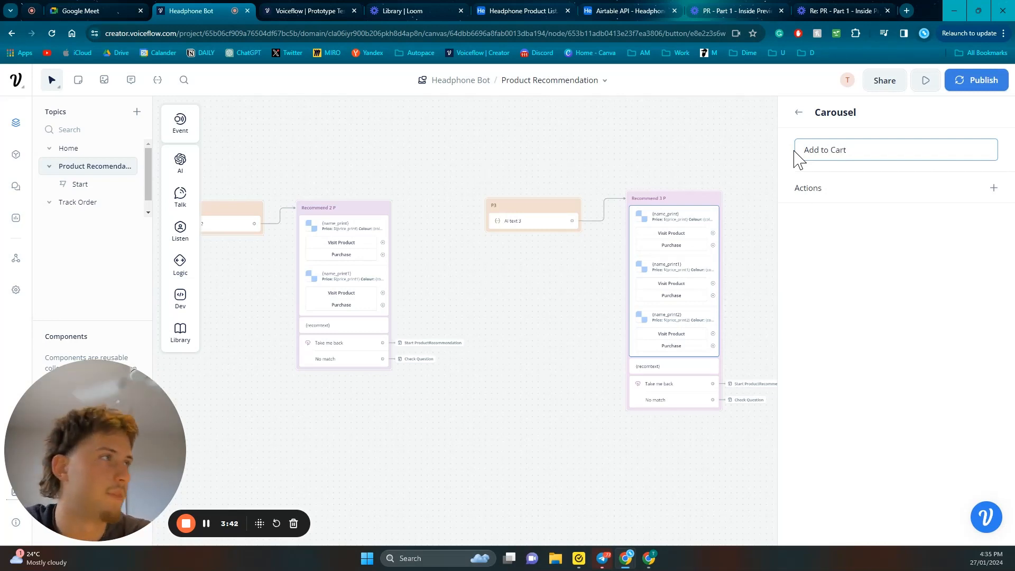
- Add an Open URL action to the card's Add to Cart button and return to the carousel's settings
click(993, 188)
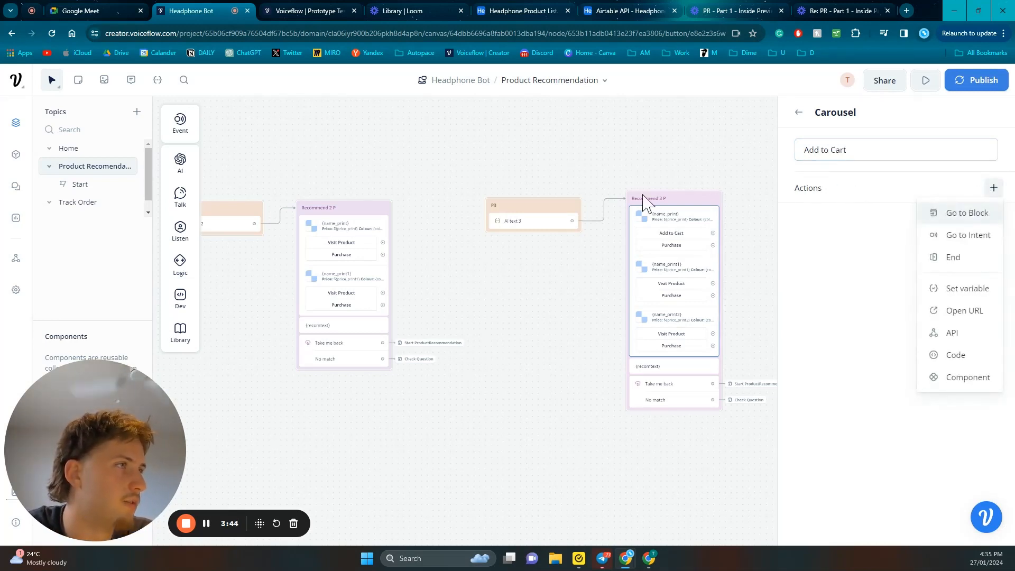
click(965, 310)
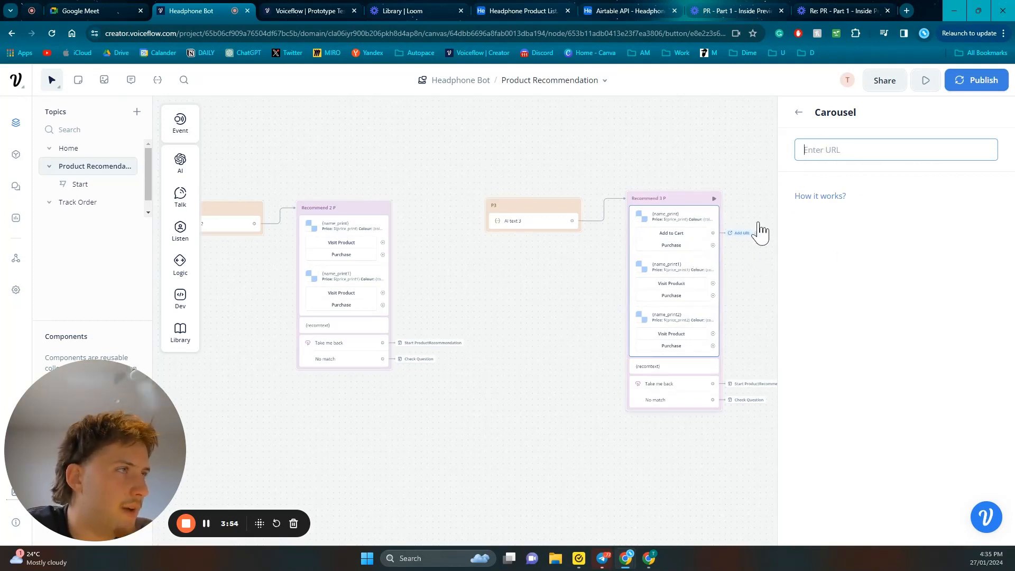
drag(699, 258, 715, 241)
click(717, 248)
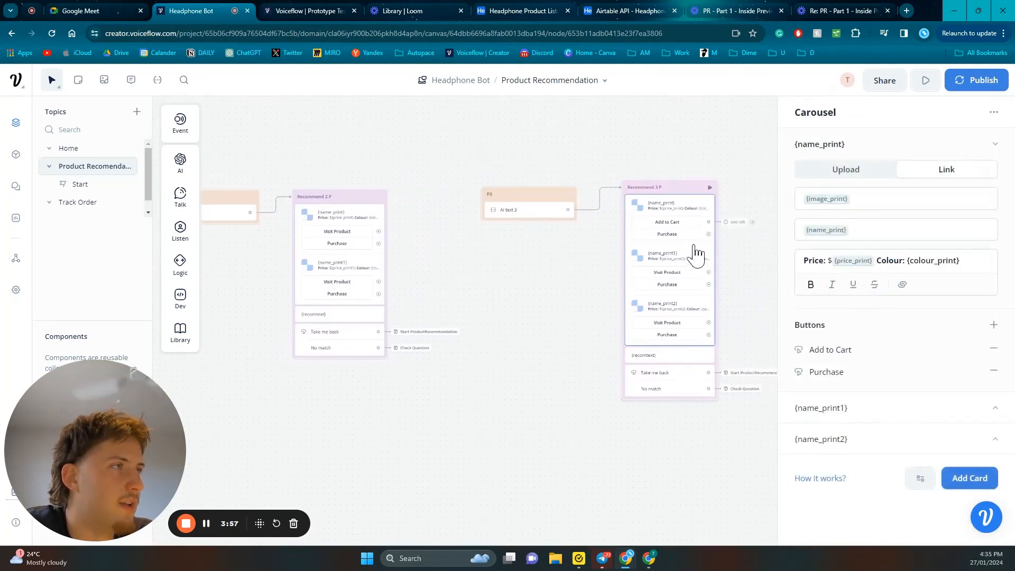
- Close the carousel and go back through the Airtable logic blocks to view the Start Product Recommendation block
drag(680, 253, 557, 211)
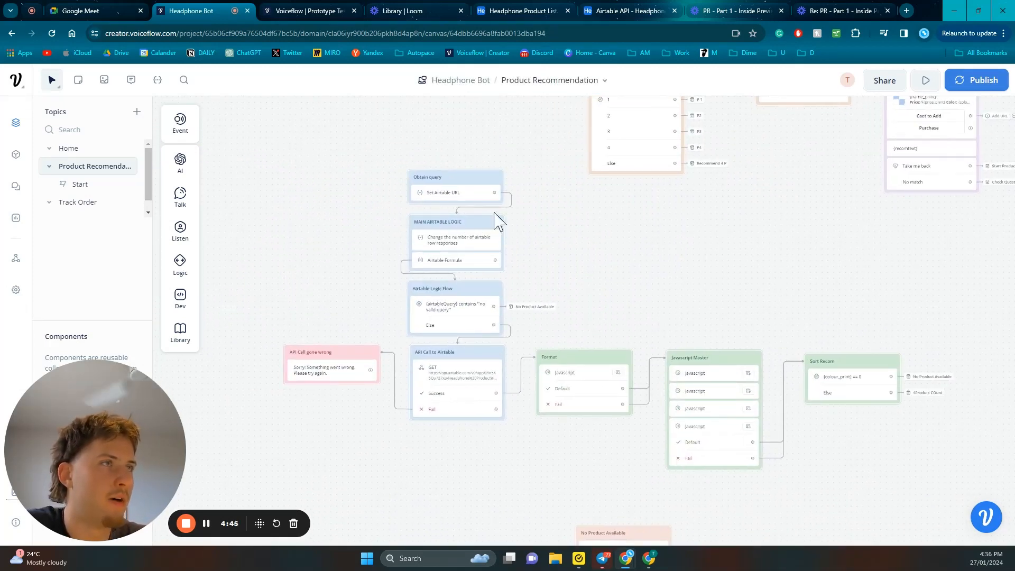
drag(681, 337, 777, 132)
drag(801, 372, 816, 266)
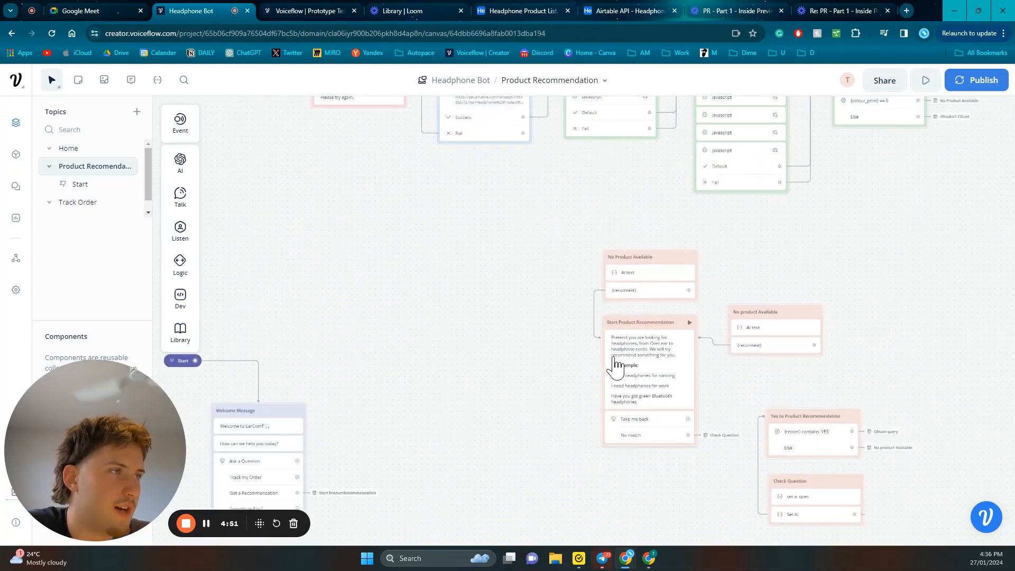
- Review the flow from the Start Product Recommendation block through the Airtable and Javascript blocks to the product count and recommendation cards
drag(787, 391, 750, 357)
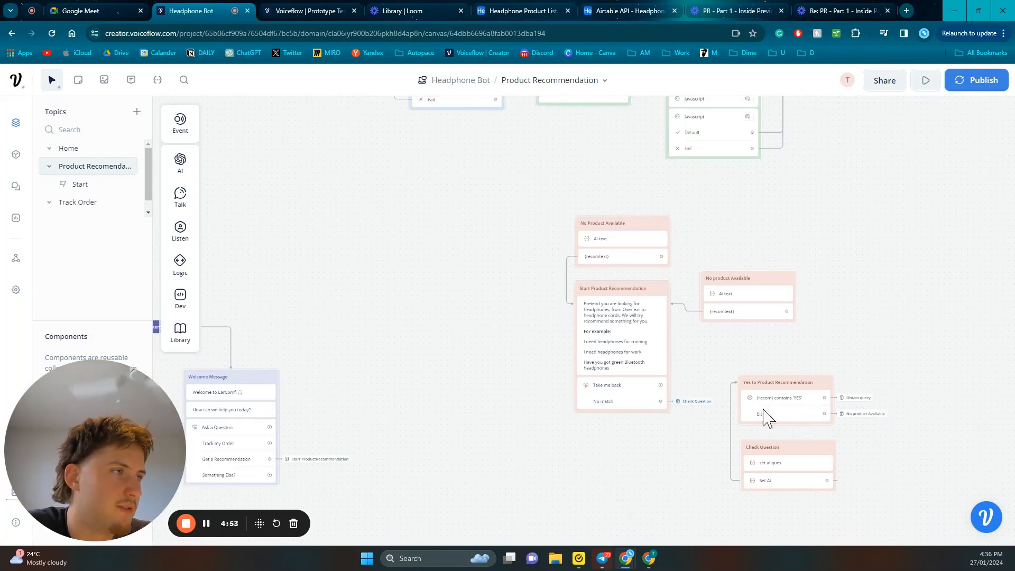
drag(763, 224, 790, 296)
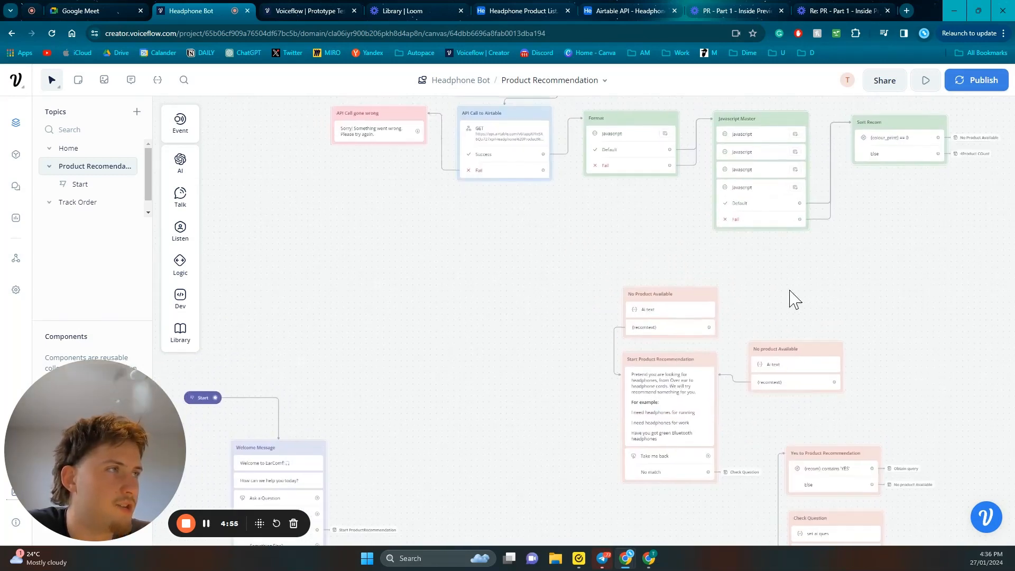
drag(597, 240, 676, 400)
scroll(695, 240, up, 4)
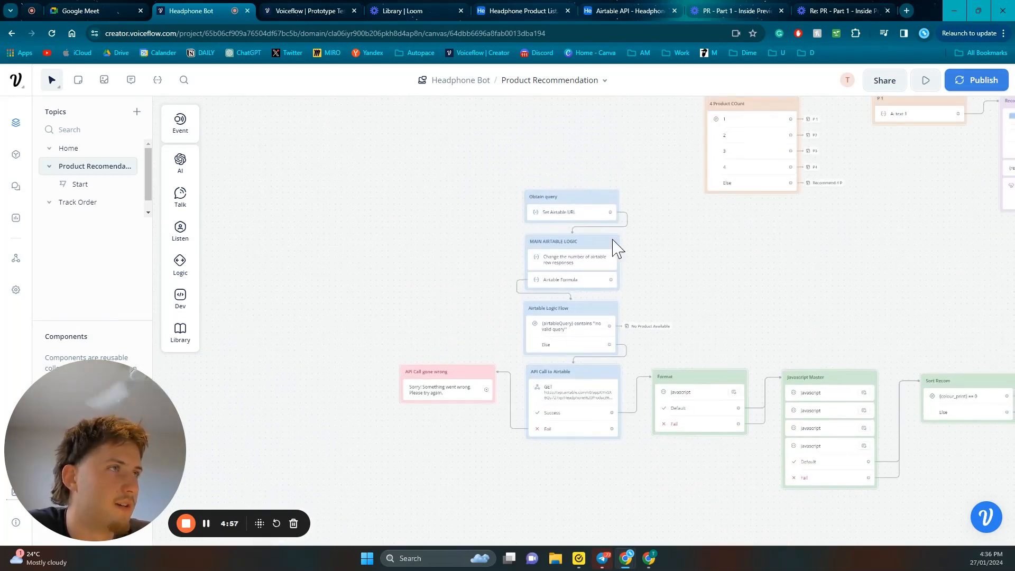
scroll(709, 256, right, 8)
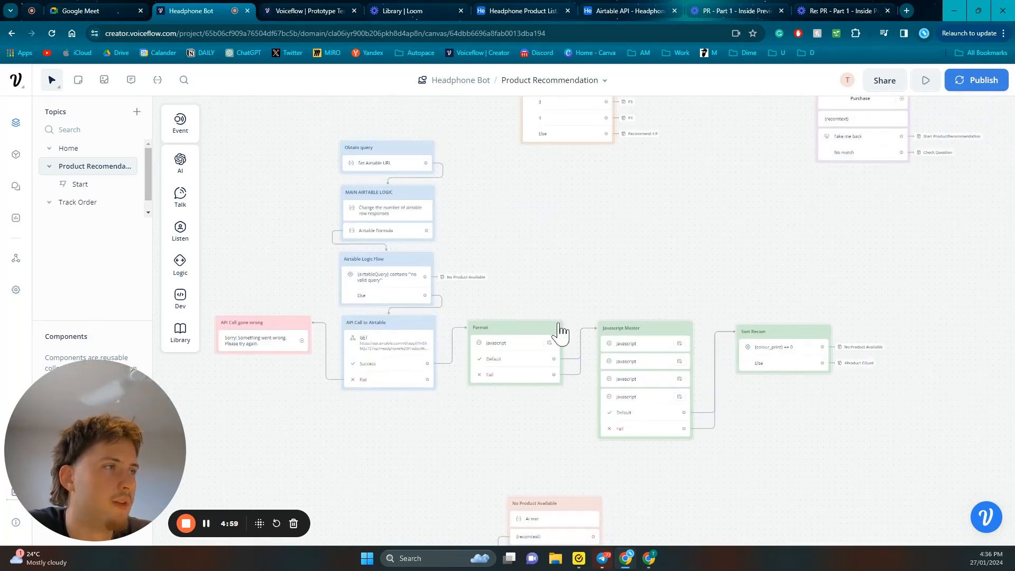
scroll(692, 337, up, 5)
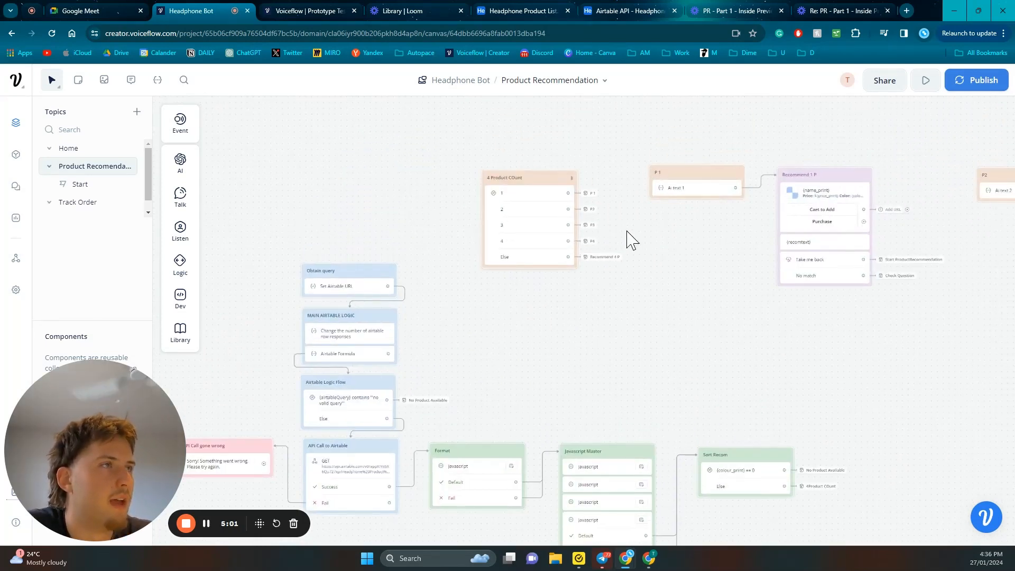
drag(651, 243, 543, 246)
scroll(759, 201, right, 10)
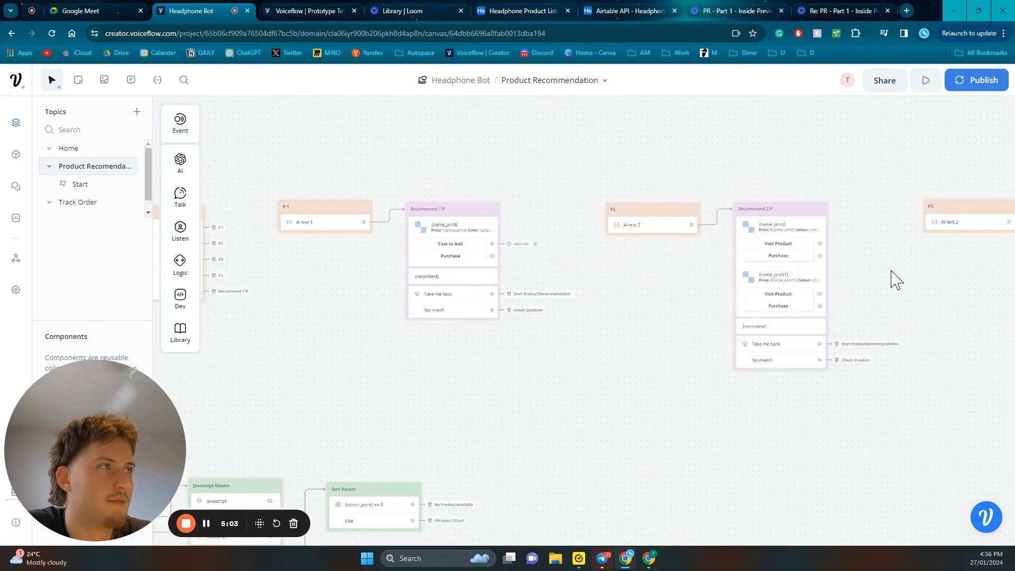
scroll(794, 243, left, 15)
scroll(582, 403, down, 3)
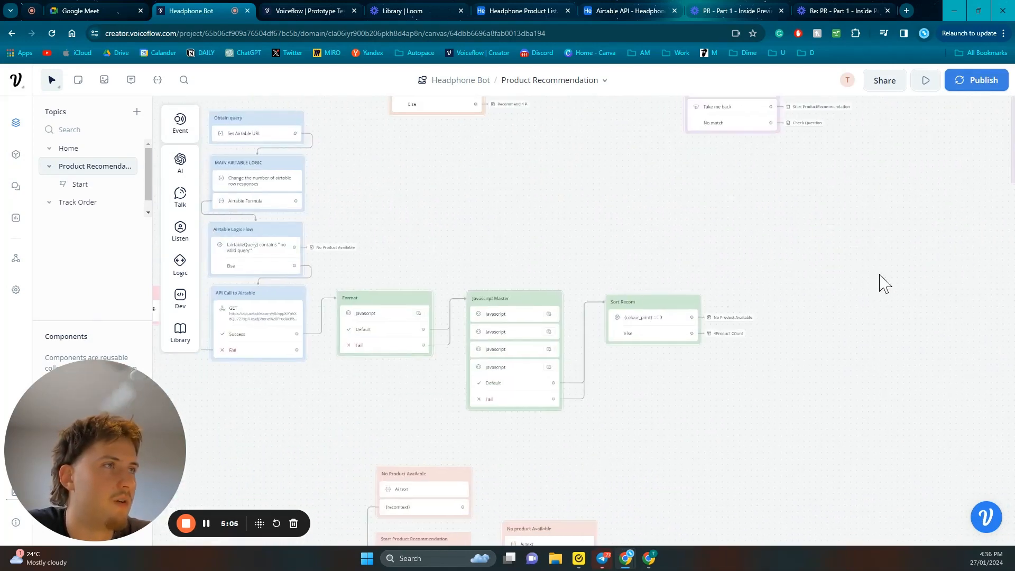
- Inspect the Airtable Formula Set AI step in the MAIN AIRTABLE LOGIC block, including its prompt and model settings, and close it
click(536, 218)
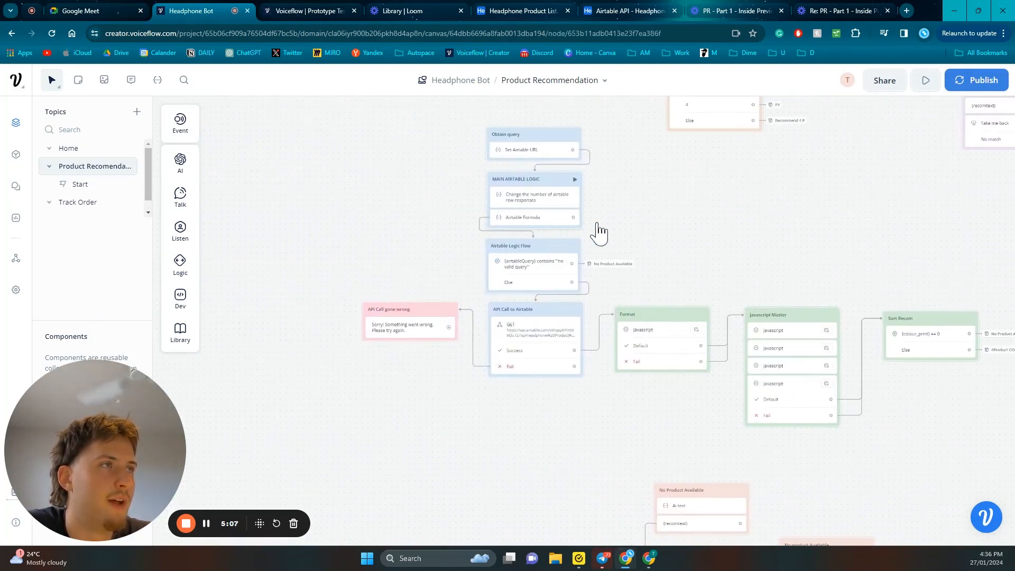
scroll(874, 306, down, 4)
scroll(874, 309, down, 3)
scroll(872, 301, up, 10)
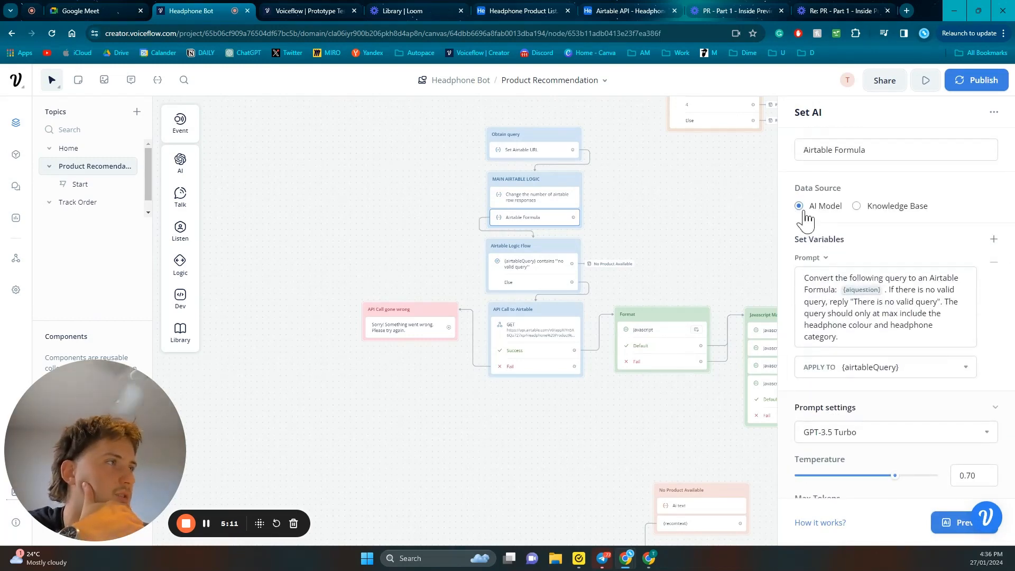
click(682, 211)
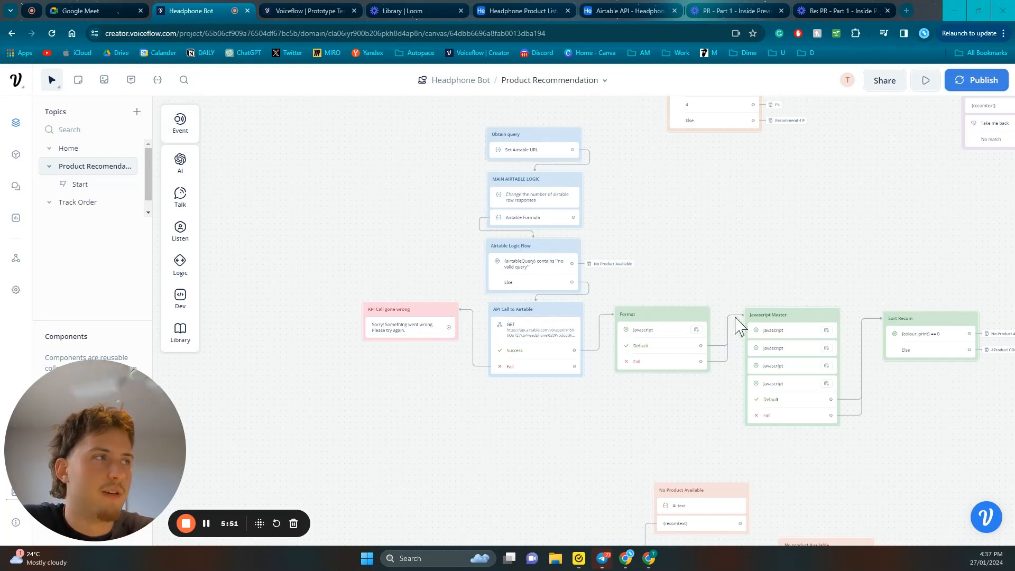
scroll(825, 264, right, 5)
scroll(702, 290, down, 3)
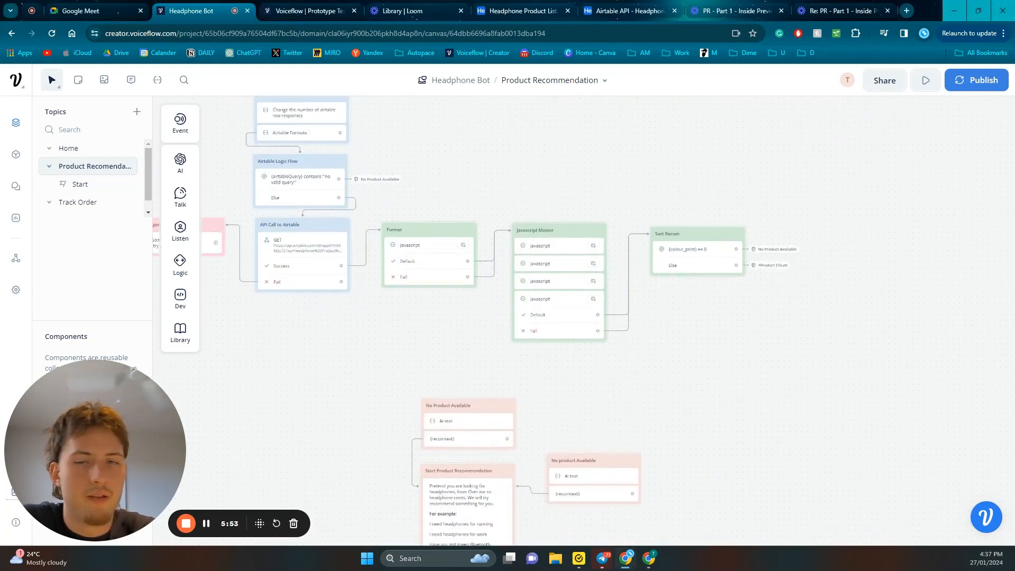
scroll(684, 188, left, 3)
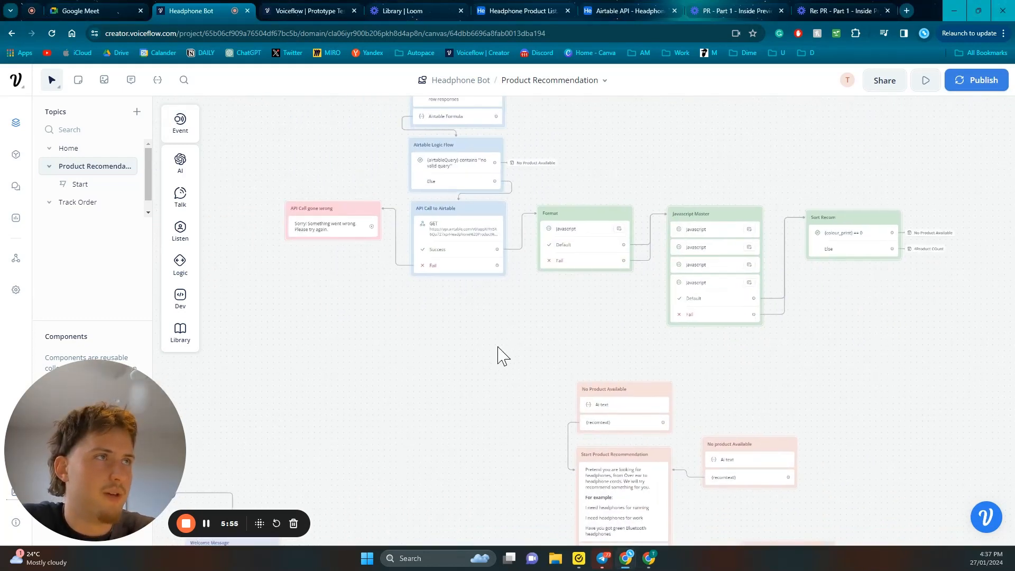
scroll(521, 244, up, 3)
scroll(520, 244, right, 3)
scroll(566, 163, down, 5)
scroll(423, 267, right, 3)
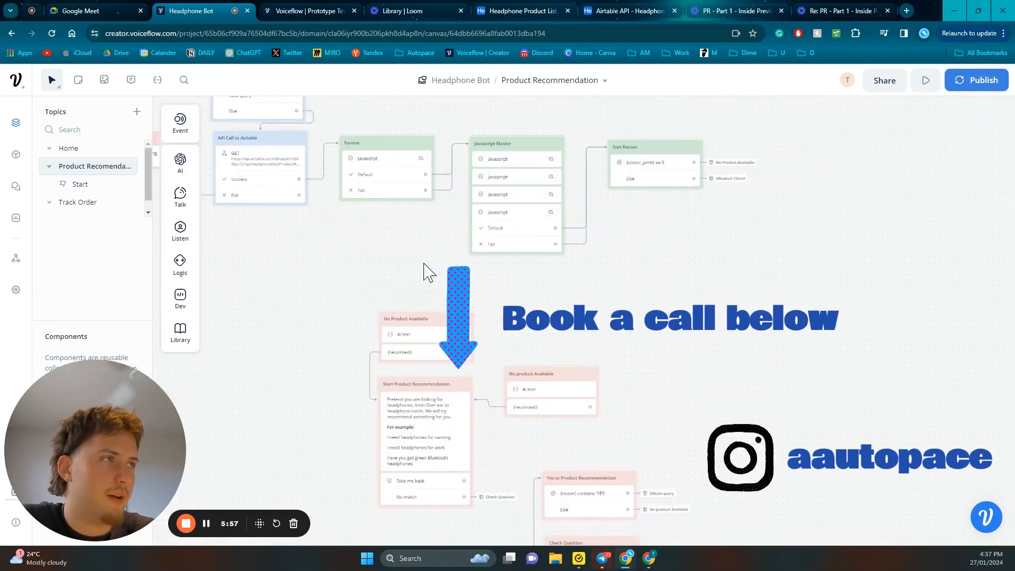
scroll(508, 127, up, 5)
scroll(502, 271, left, 2)
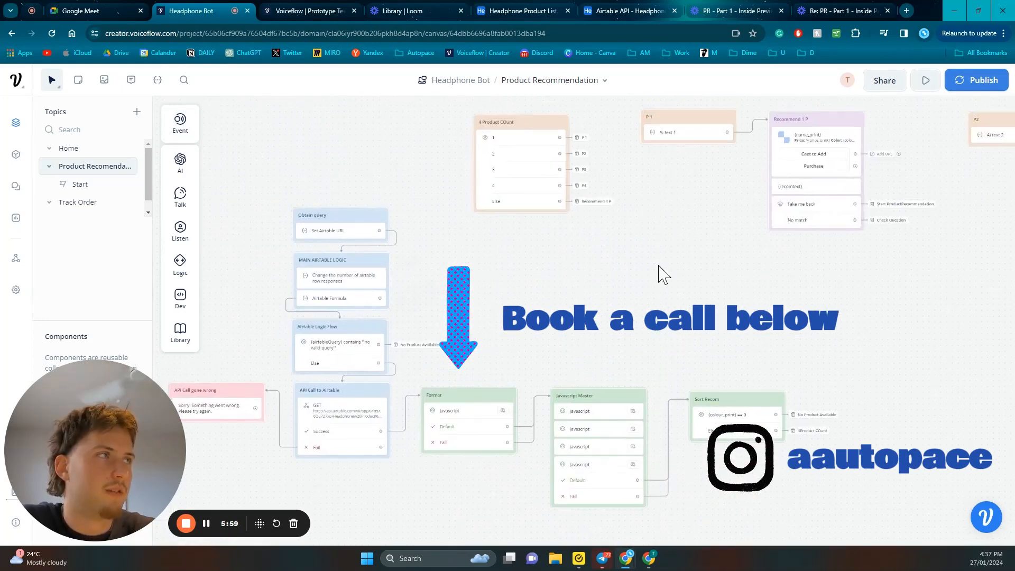